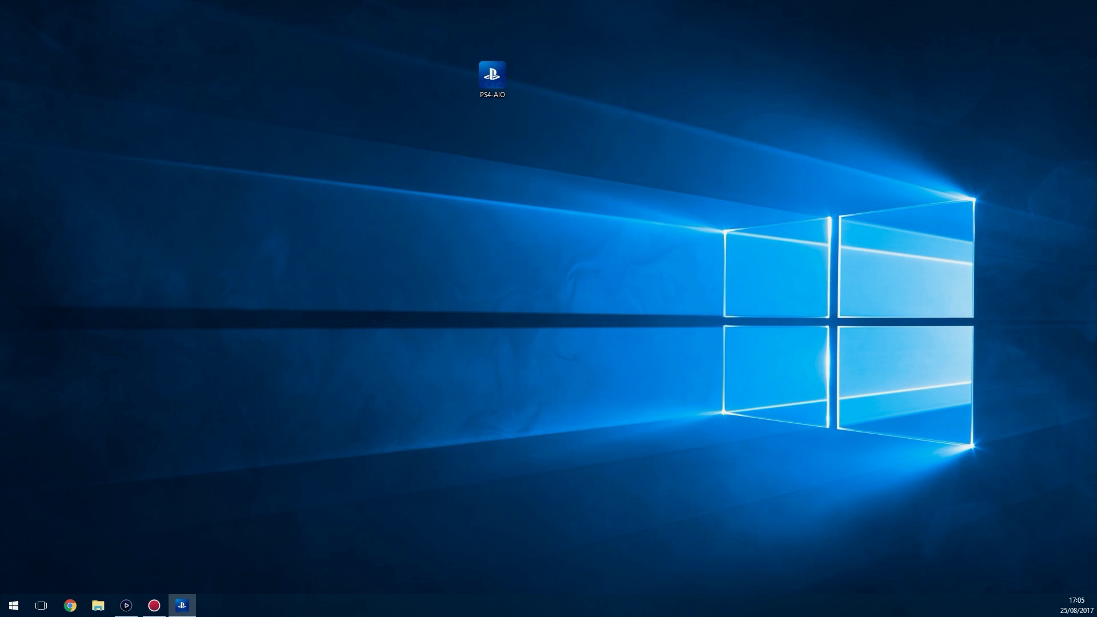
Move the PS4-AIO window up and toward the top-left of the desktop
drag(803, 97, 719, 98)
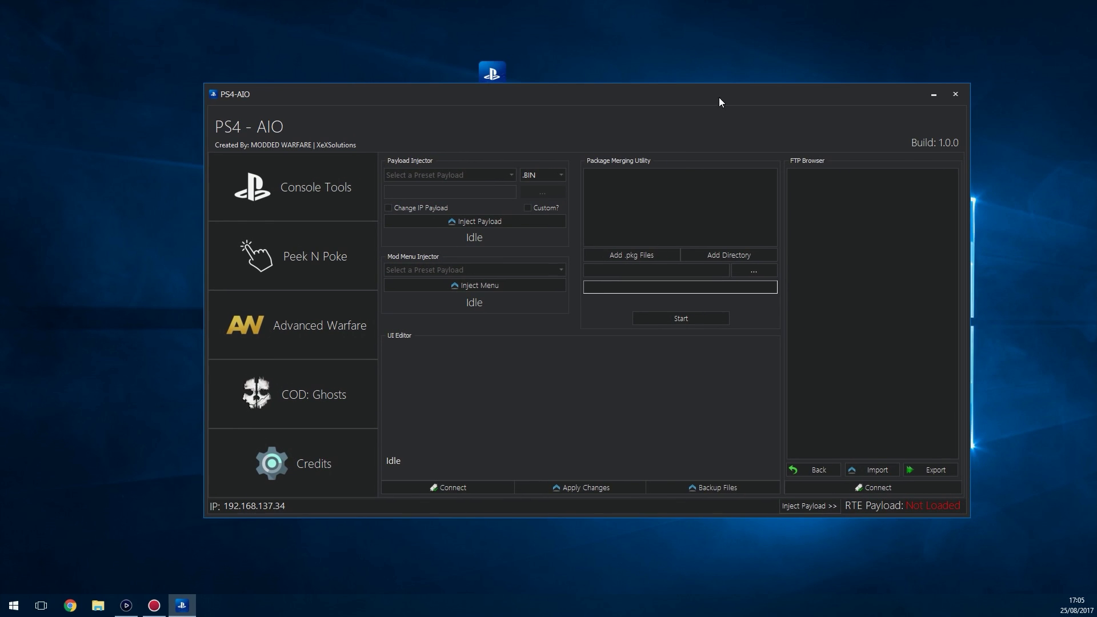
drag(590, 104, 533, 72)
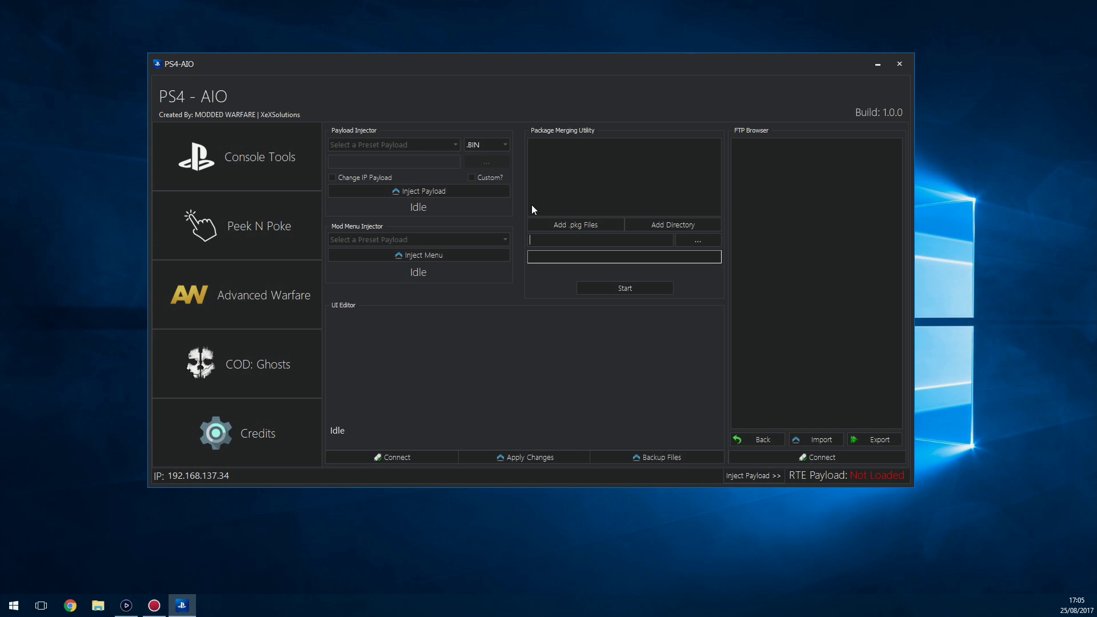
Browse Peek N Poke, Advanced Warfare and COD: Ghosts, then return to Console Tools lower-right
click(263, 228)
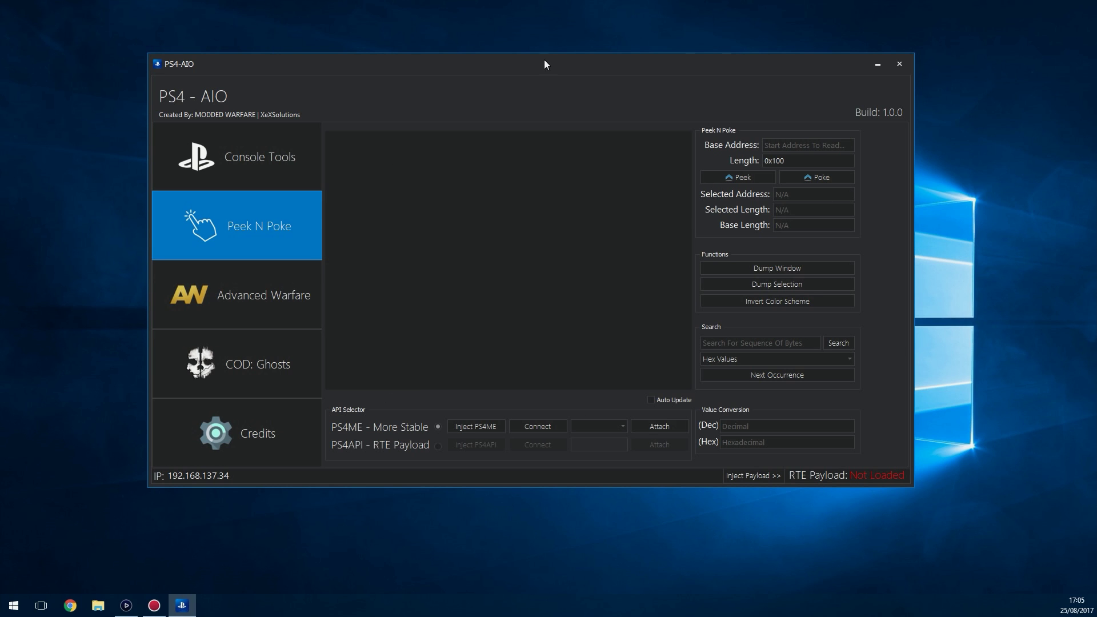
click(210, 289)
click(225, 378)
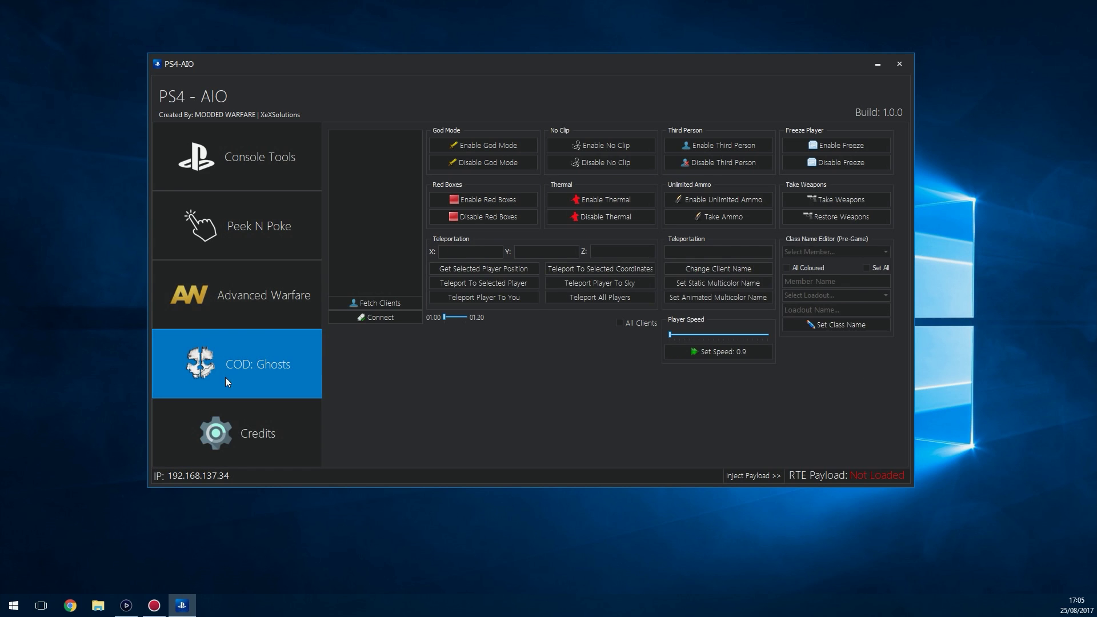
click(241, 174)
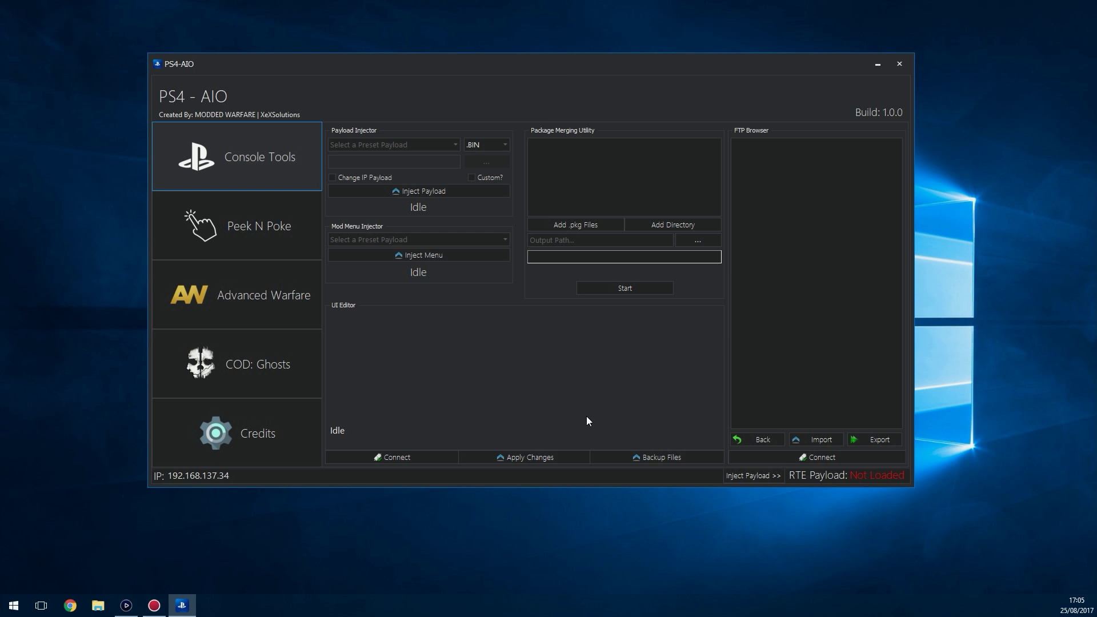
drag(558, 70, 582, 137)
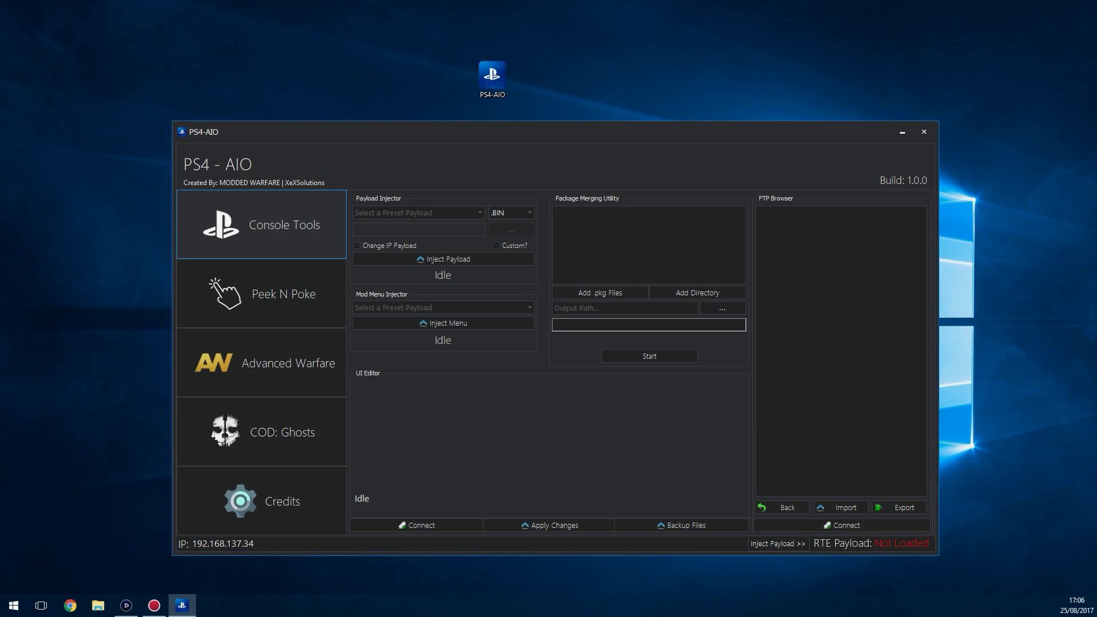
key(alt+Tab)
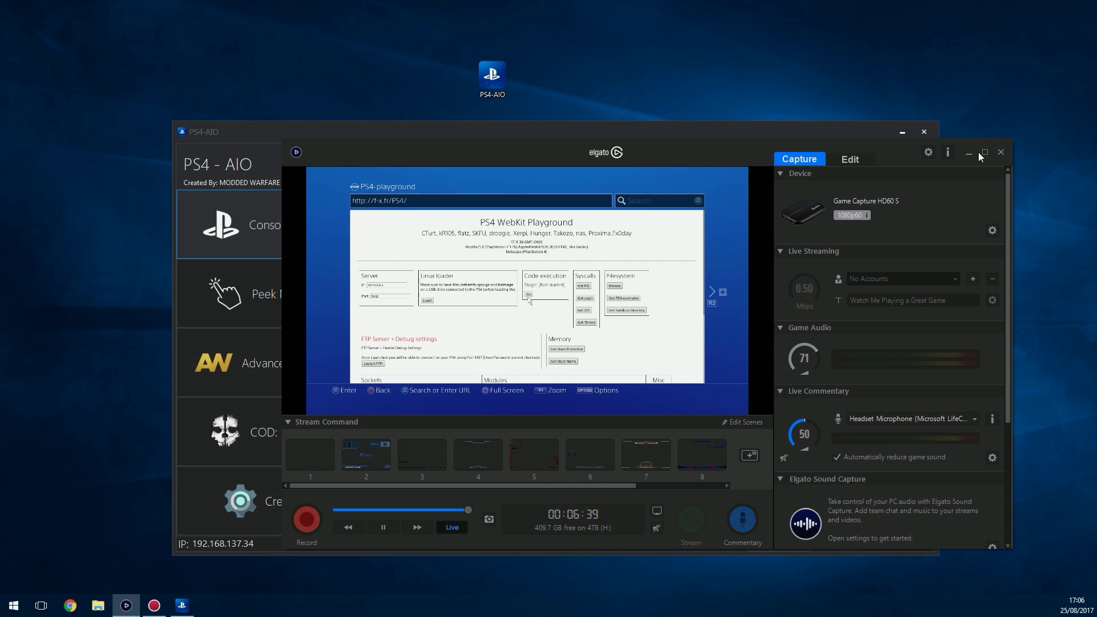
click(985, 152)
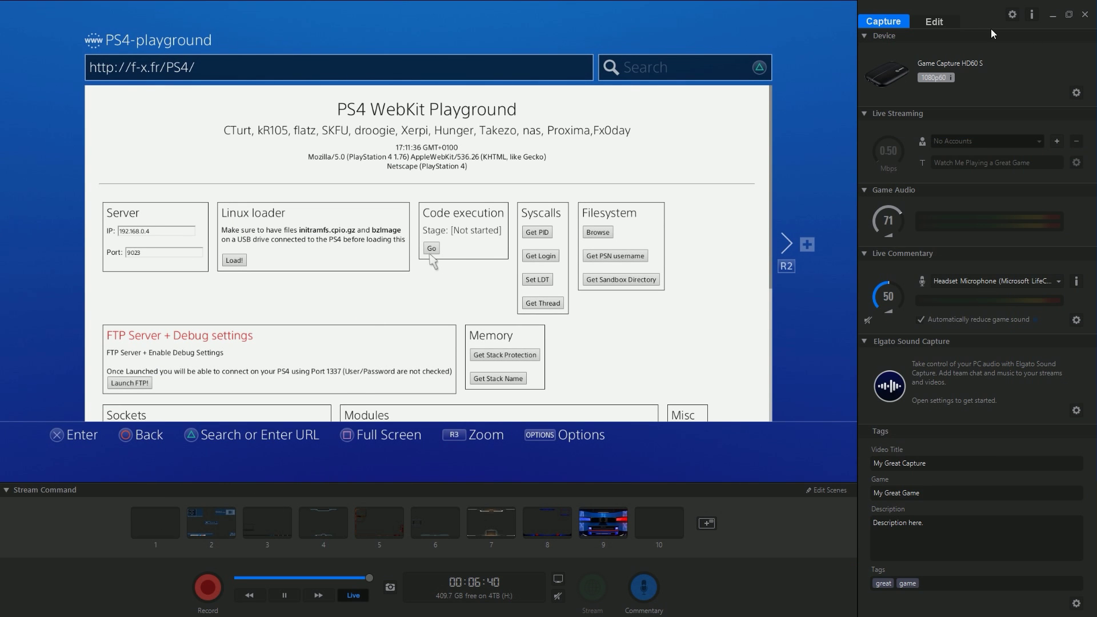
key(super+Down)
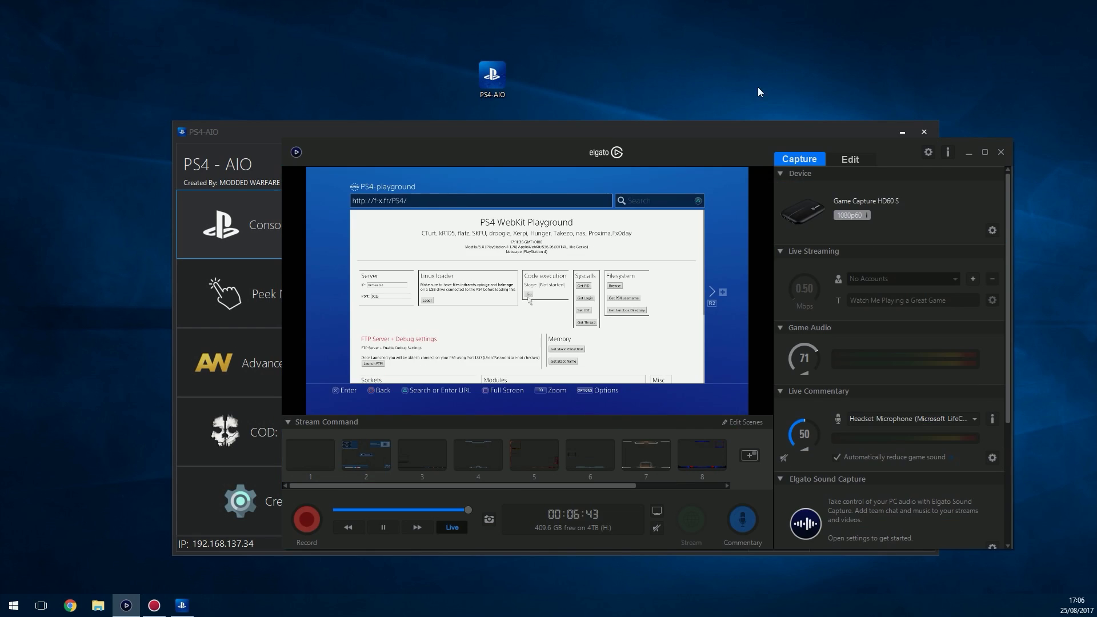
drag(651, 141, 652, 150)
click(661, 126)
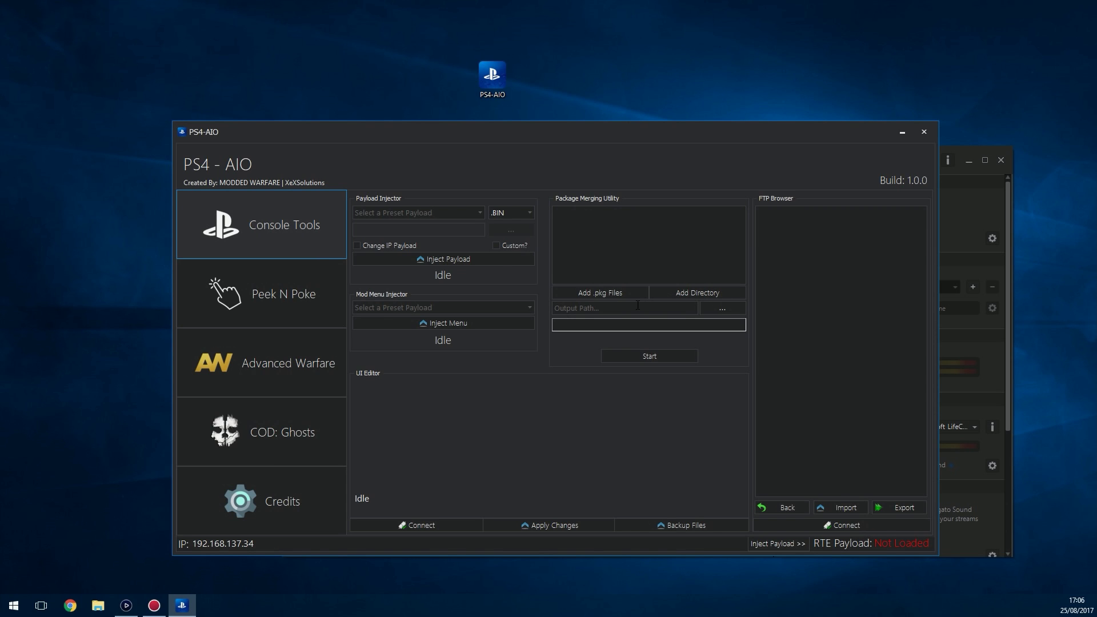
Enable a custom payload with path F:\Desktop\Fully-Enable-Debug-Settings_v2.bin
click(478, 212)
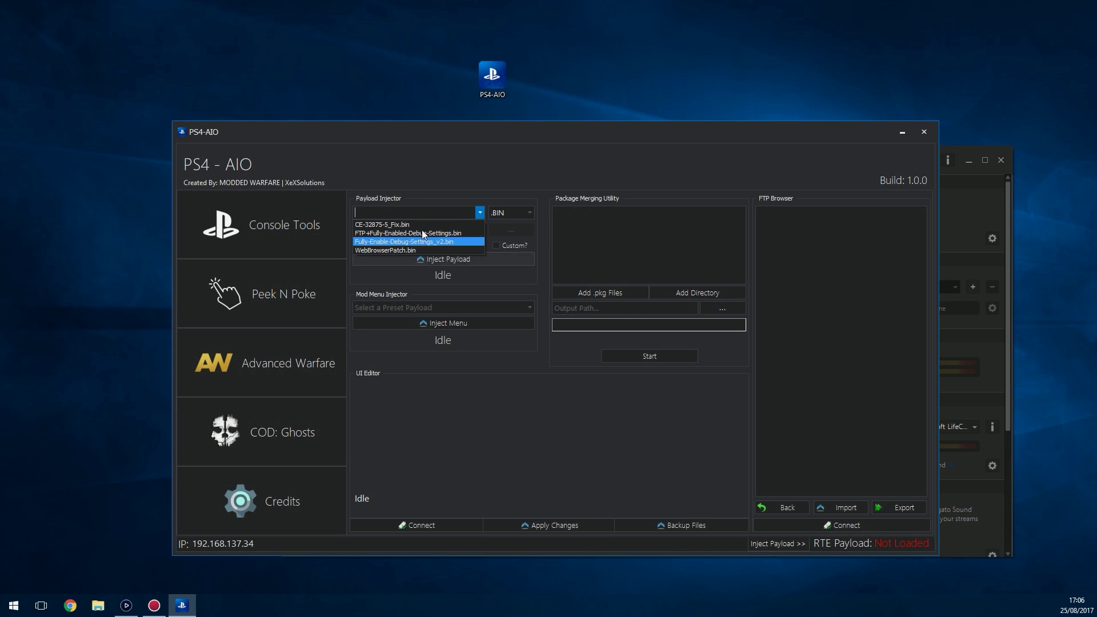
click(479, 144)
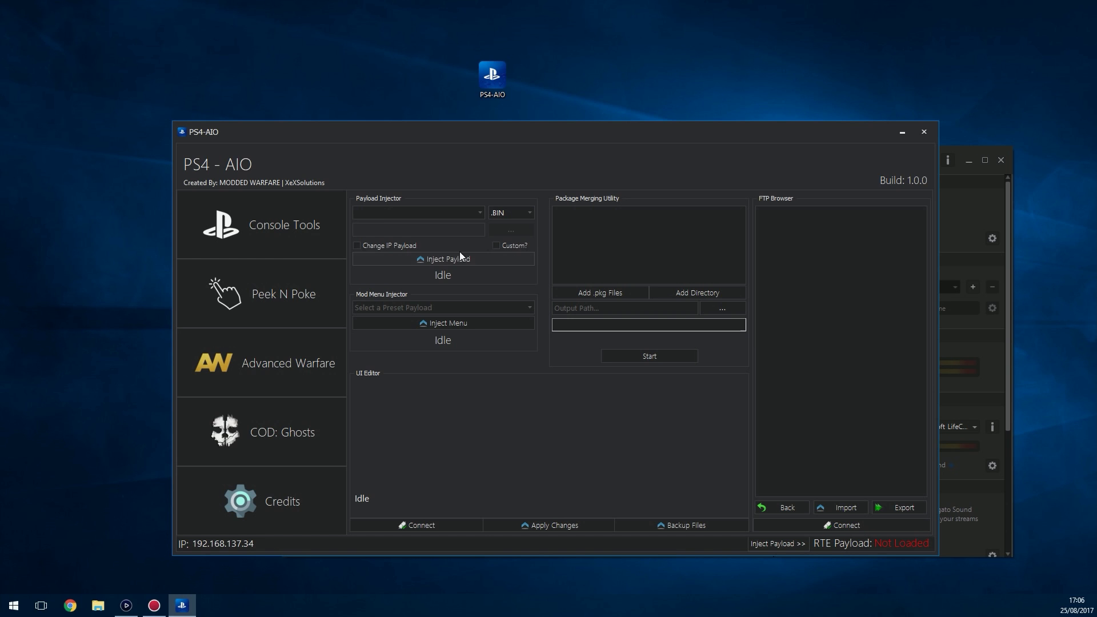
click(495, 246)
click(448, 231)
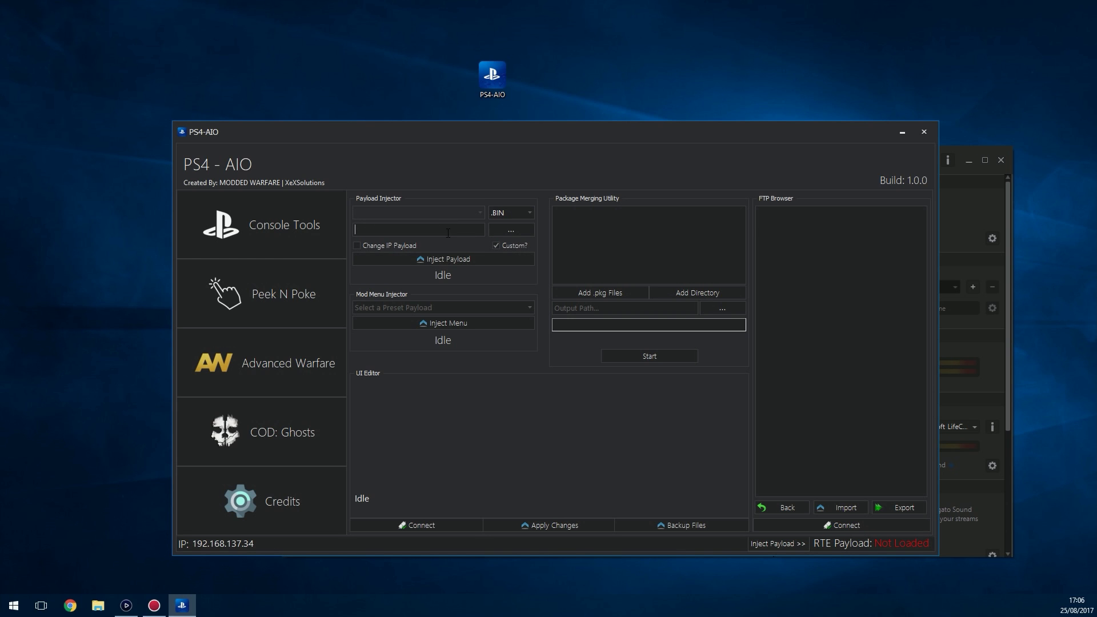
click(393, 258)
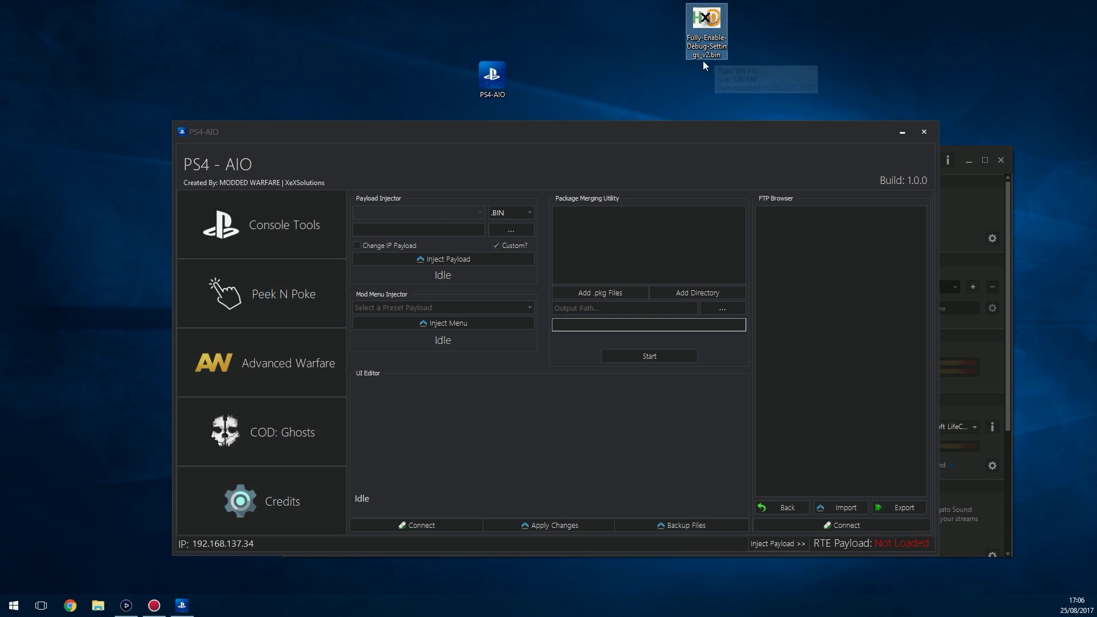
drag(714, 26, 418, 233)
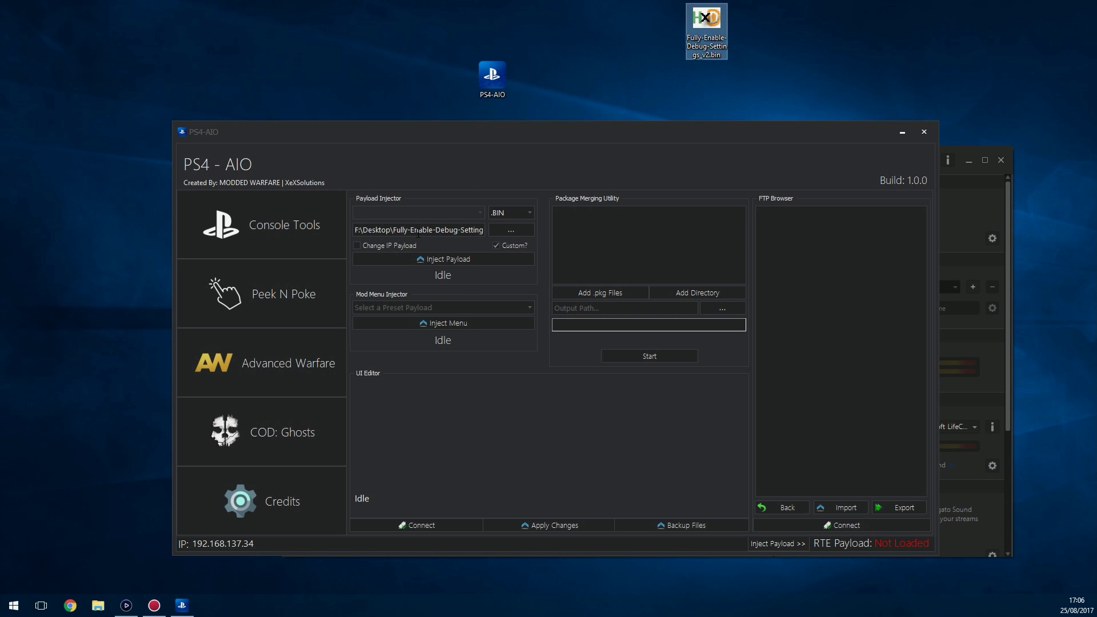
Switch to the FTP+Fully-Enabled-Debug-Settings.bin preset payload and enable Change IP Payload
click(503, 244)
click(481, 212)
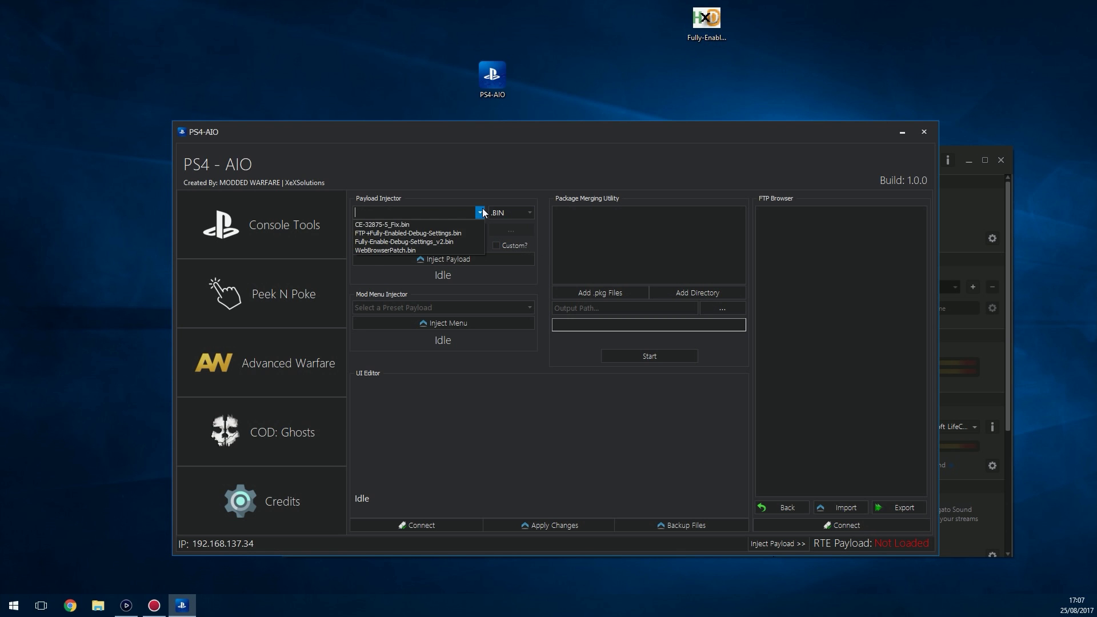
click(448, 233)
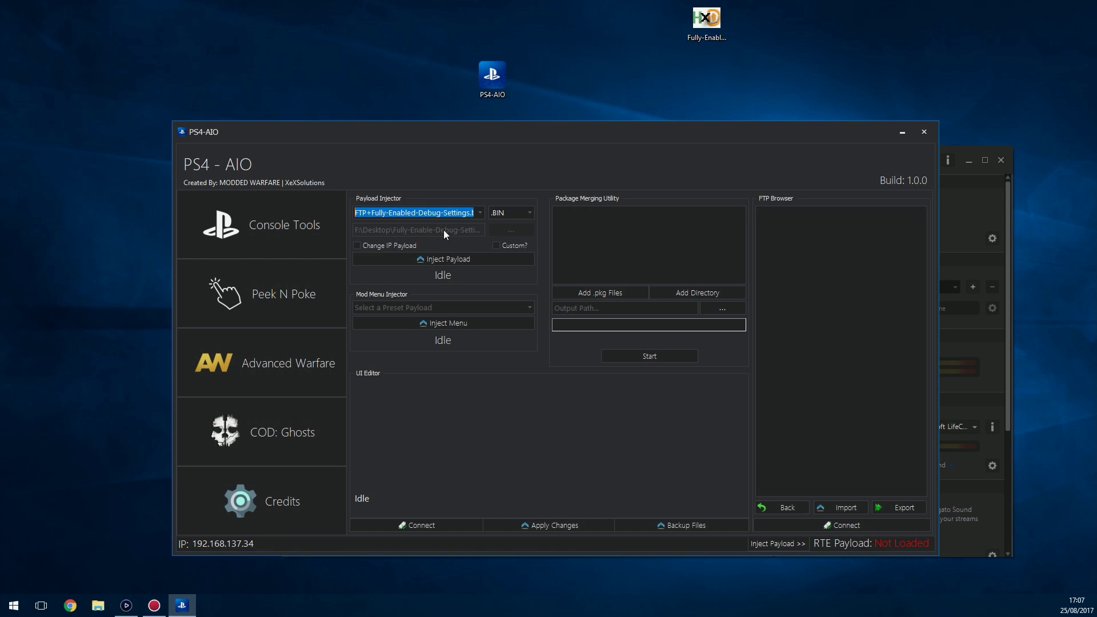
click(370, 247)
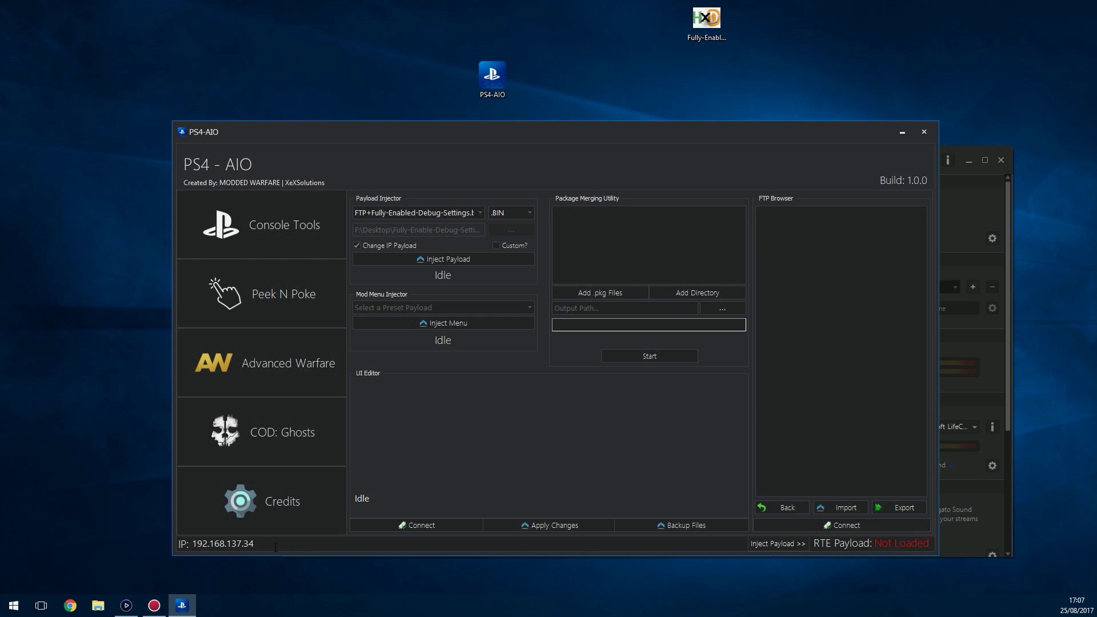
Select the PC's IP address text, then show the Elgato console capture maximized
drag(254, 544, 192, 543)
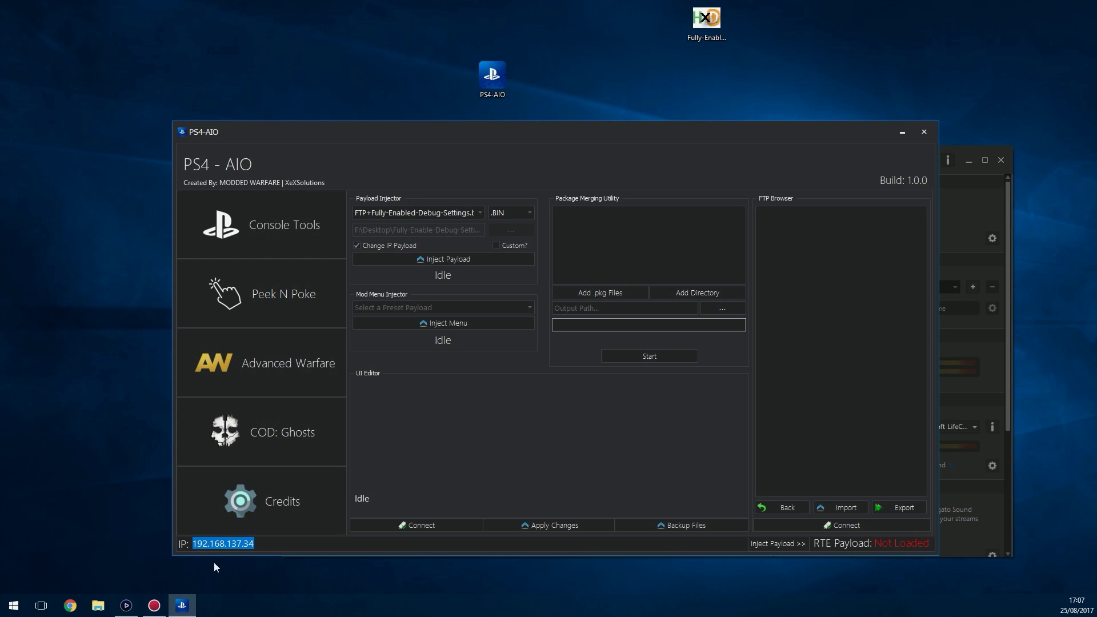
click(127, 605)
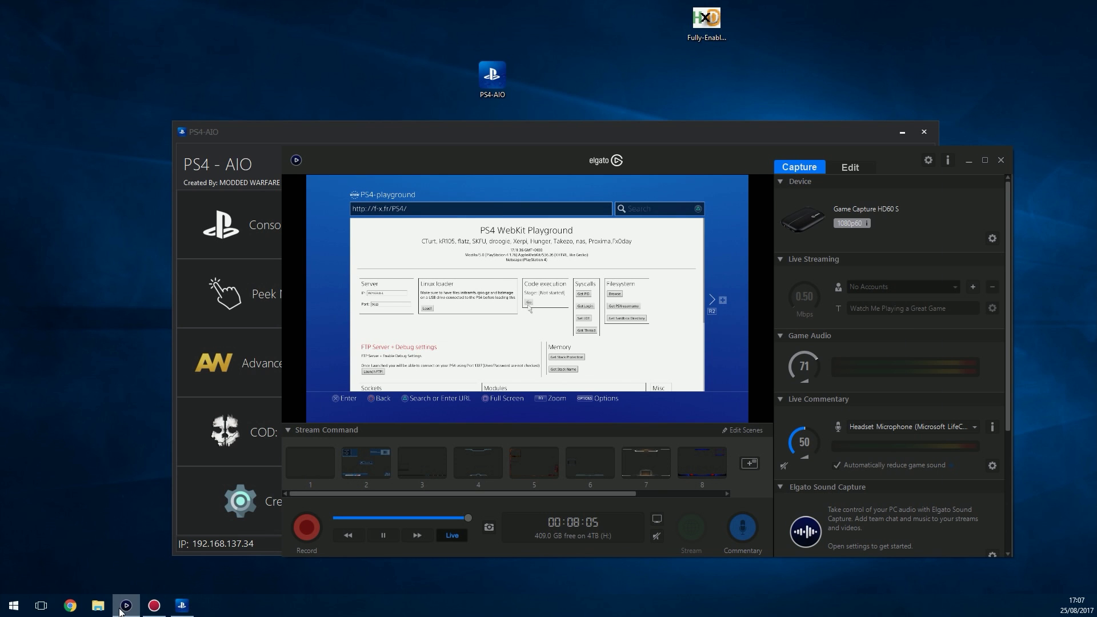
click(985, 161)
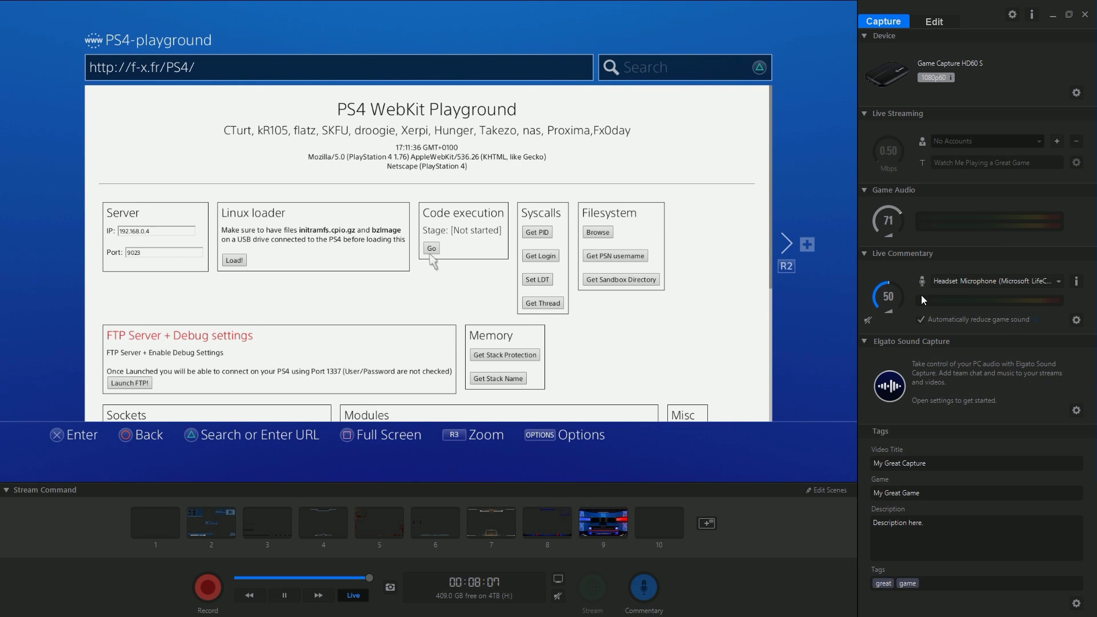
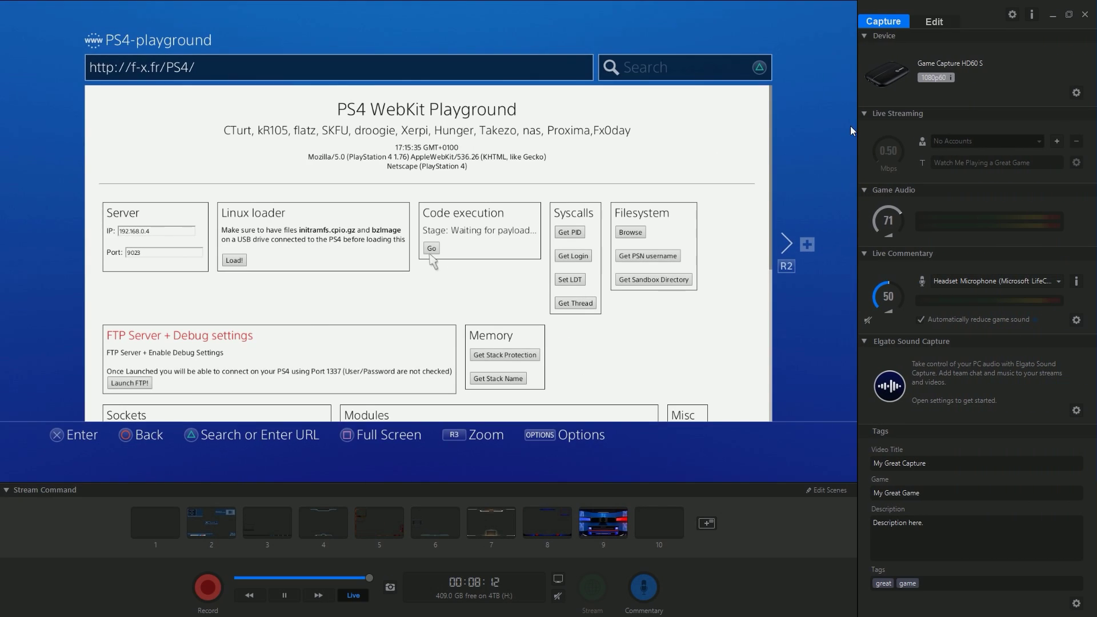
Move the PS4-AIO tool to the right edge and return the WebKit Playground capture to full screen
double_click(858, 34)
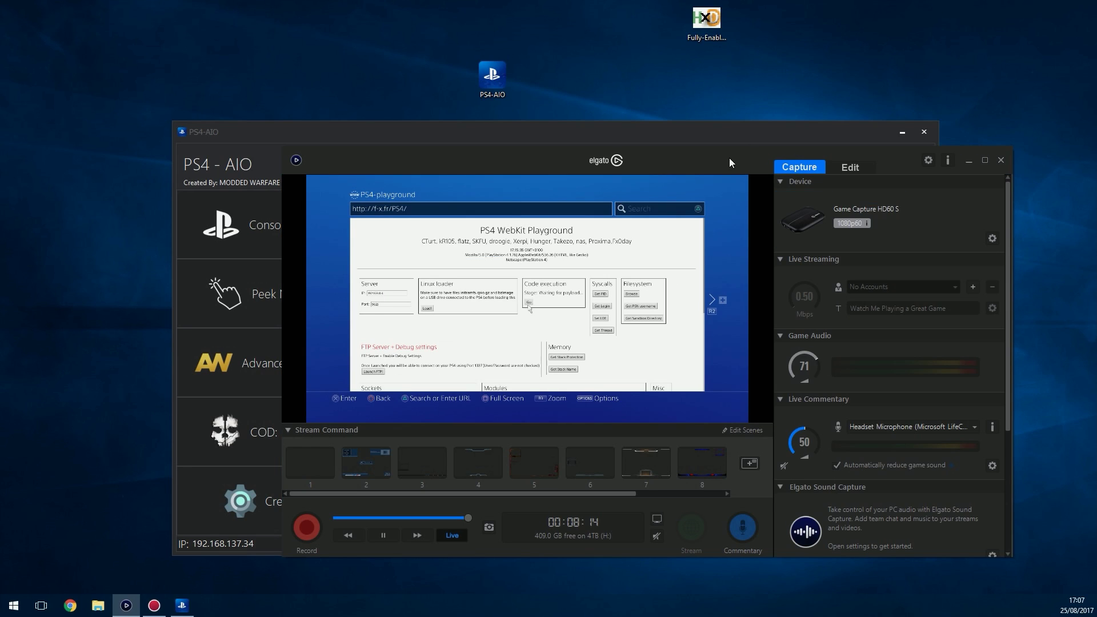
drag(730, 157, 730, 182)
click(703, 144)
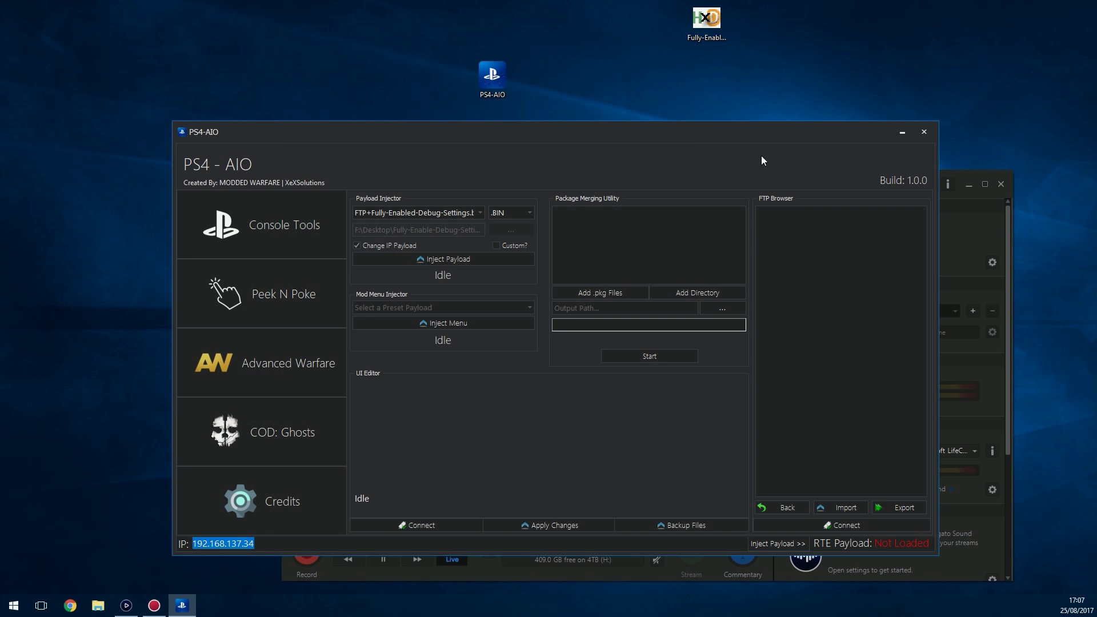
drag(775, 138, 1096, 206)
click(985, 183)
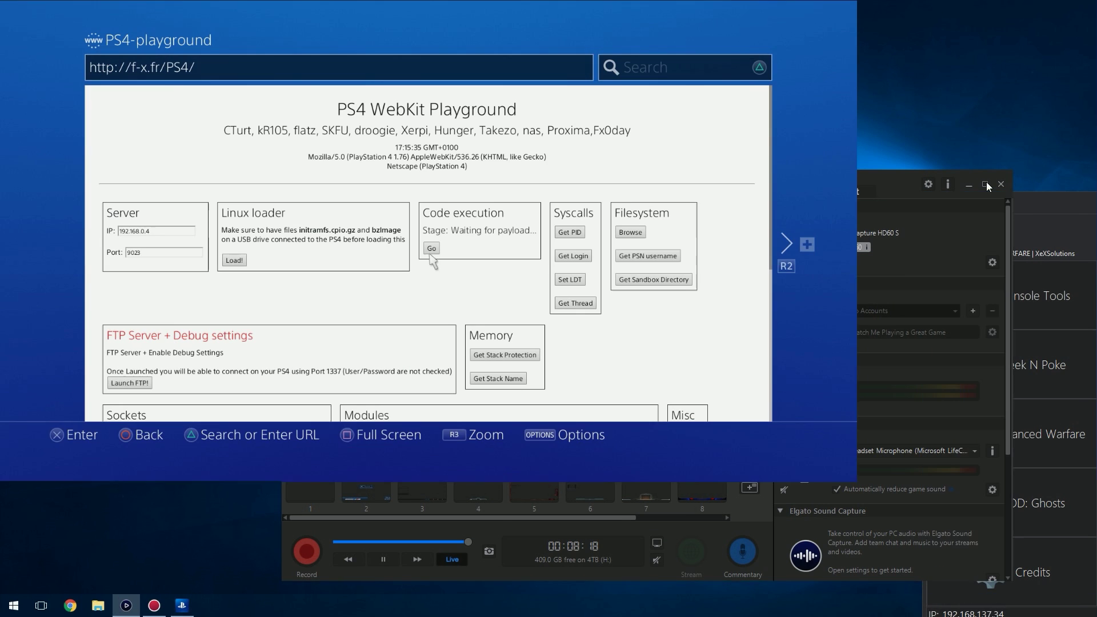
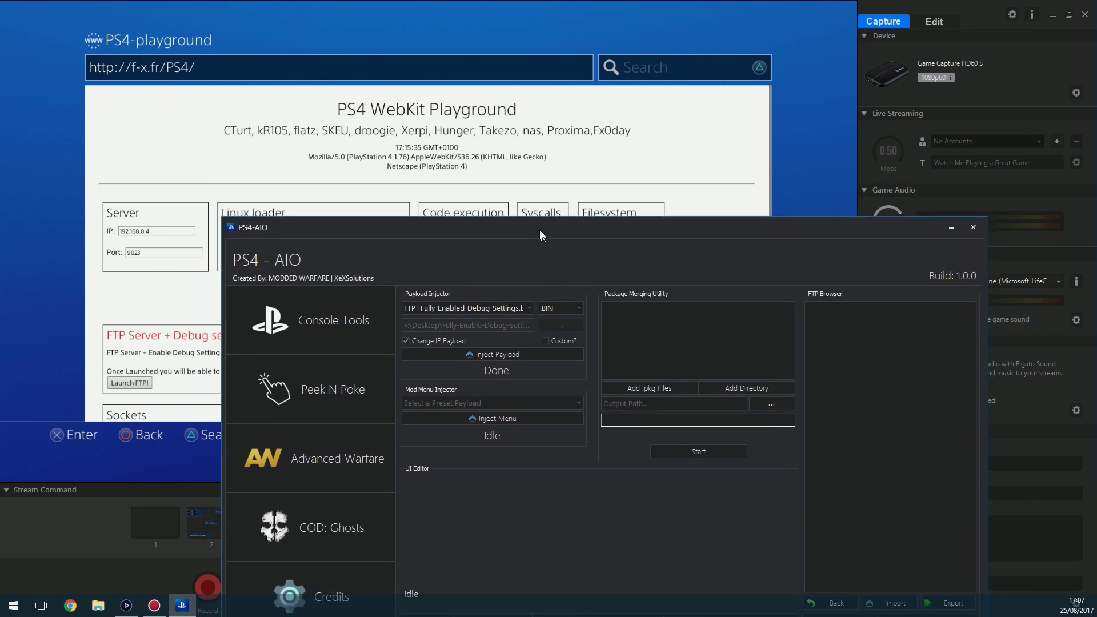
Pick GTA-V Azura Menu from the Mod Menu Injector's preset list
drag(540, 230, 501, 163)
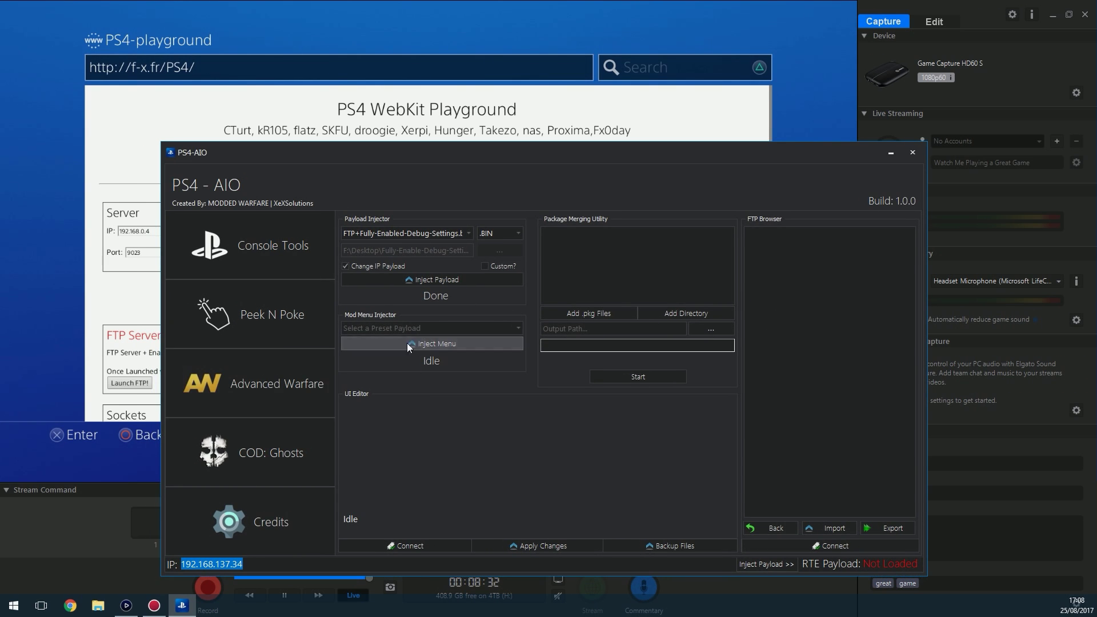
click(500, 329)
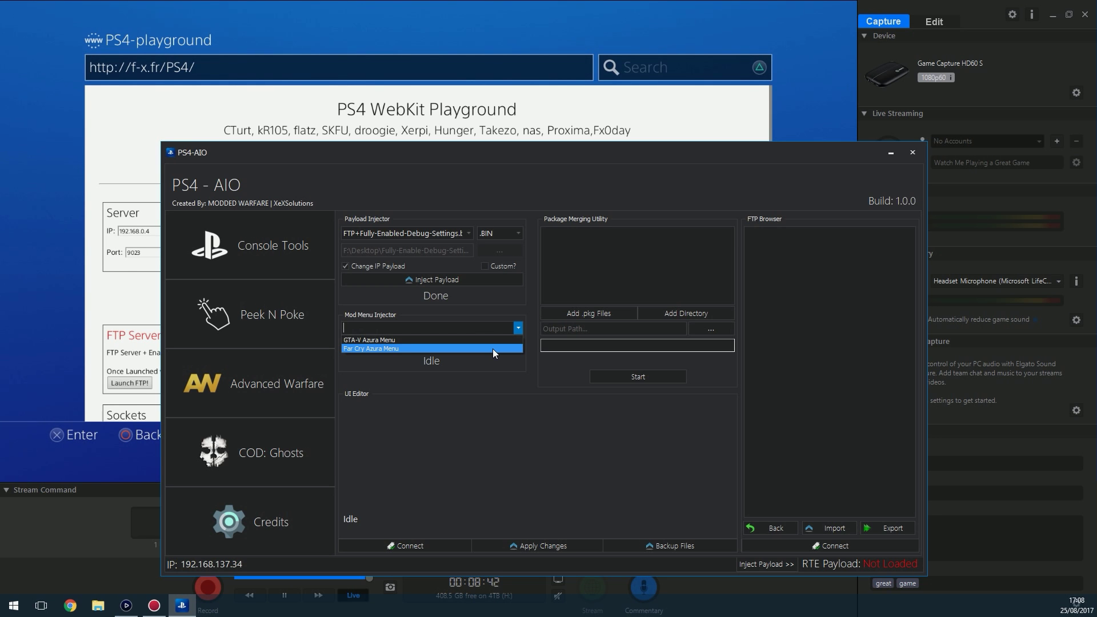
drag(558, 154, 546, 352)
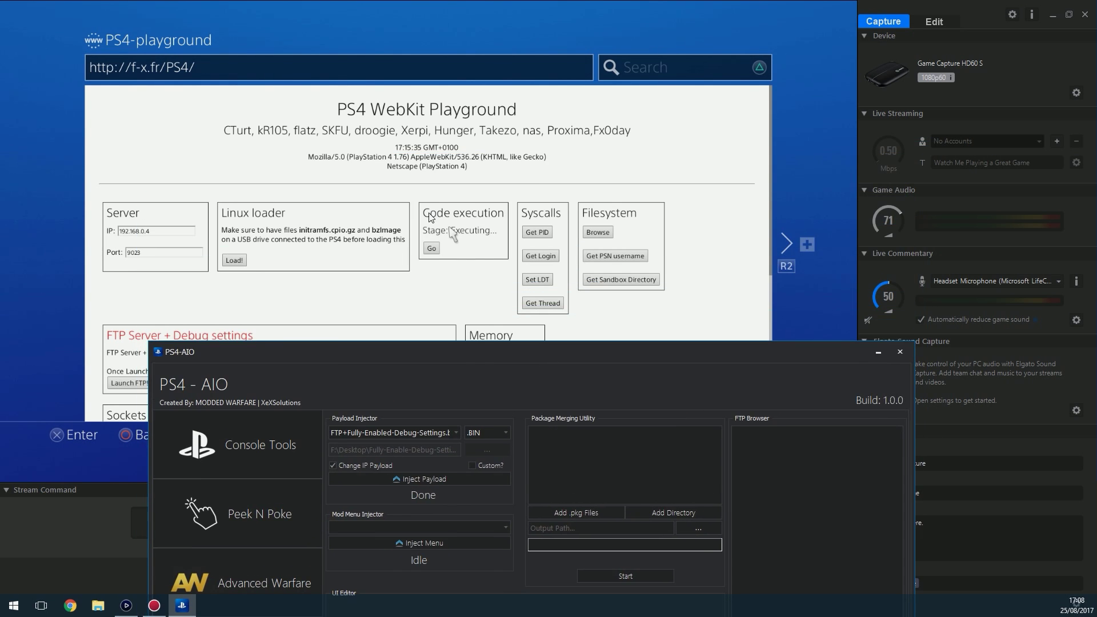
drag(477, 360, 486, 171)
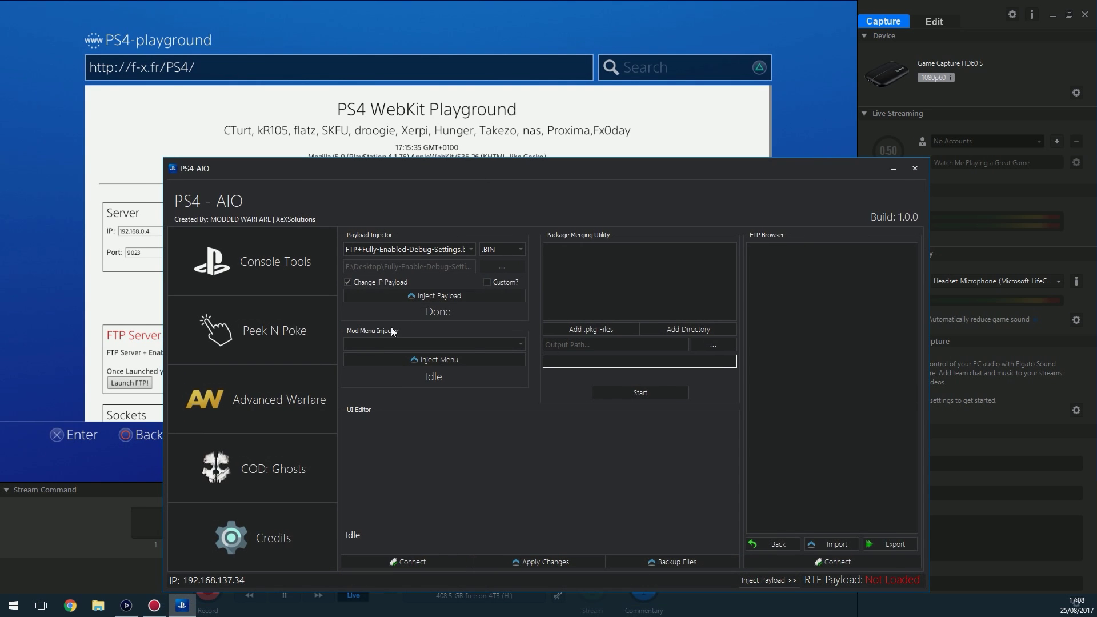
click(521, 344)
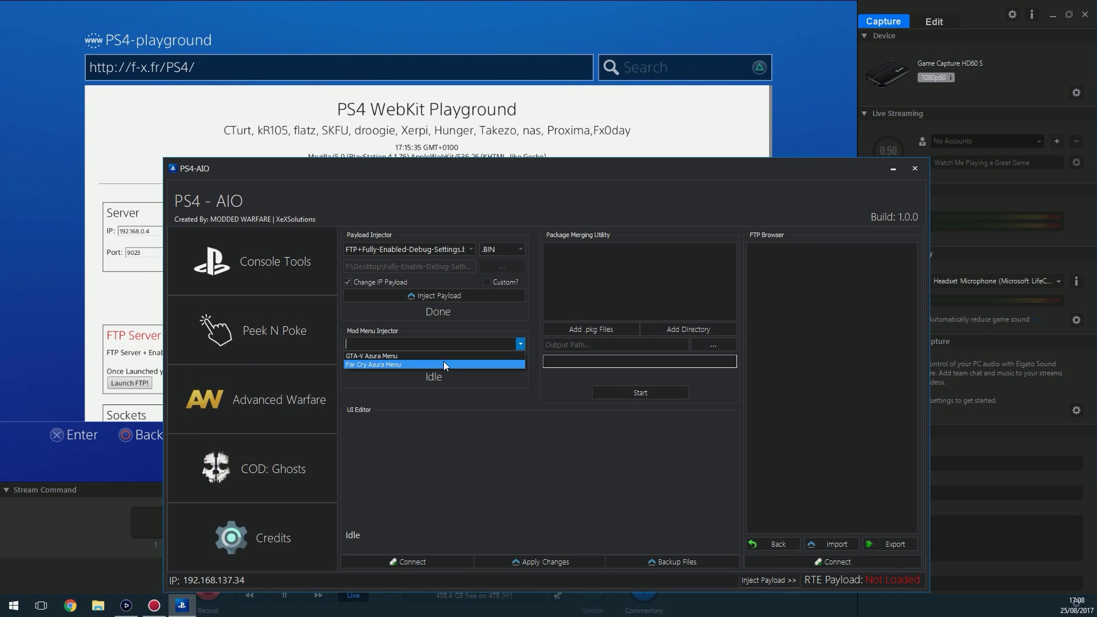
click(442, 360)
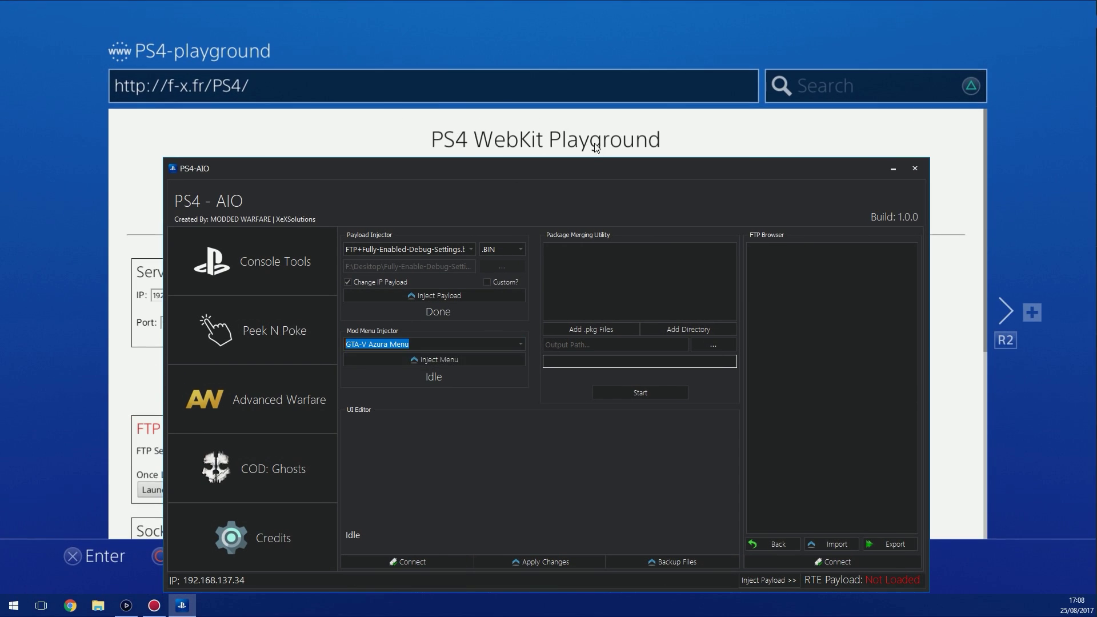
Change the payload file extension dropdown from .BIN to .ELF
drag(589, 169, 617, 215)
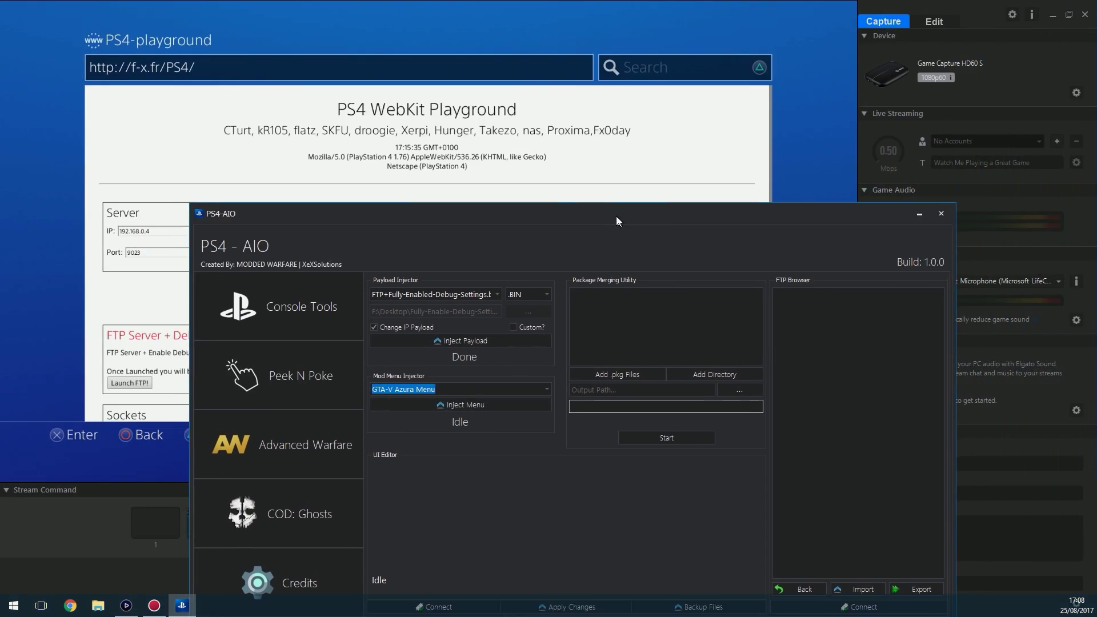
click(548, 294)
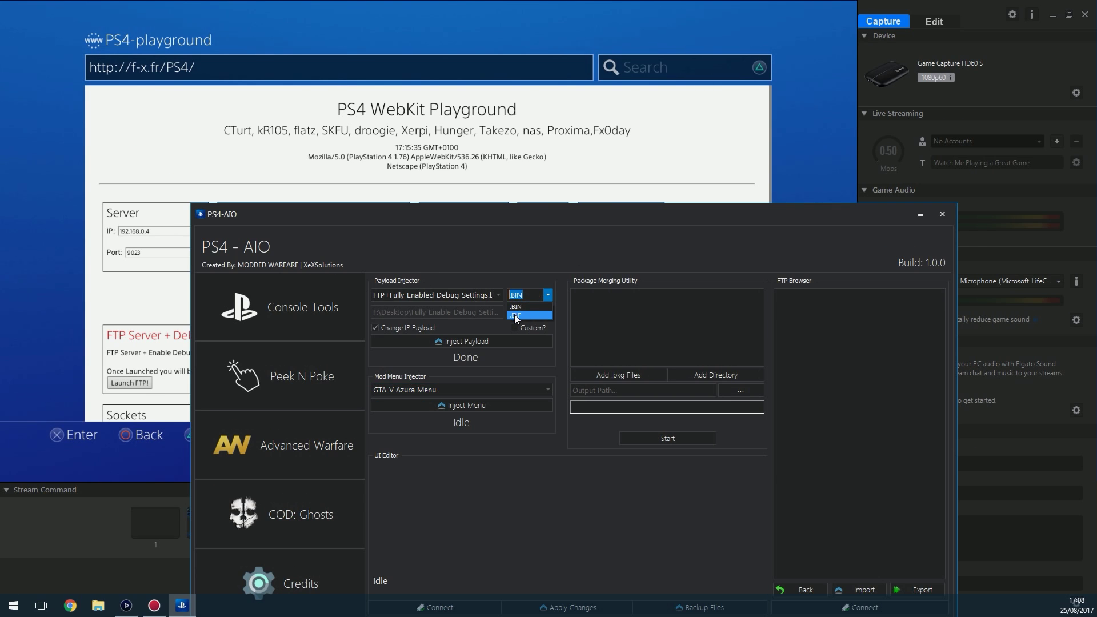
click(515, 314)
drag(555, 223, 558, 277)
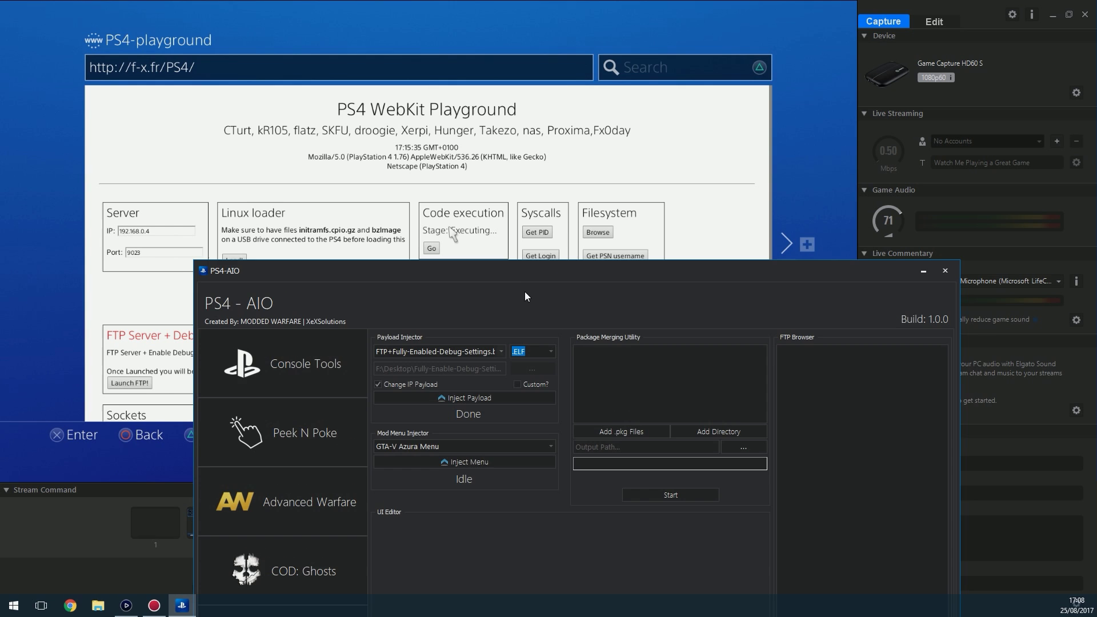
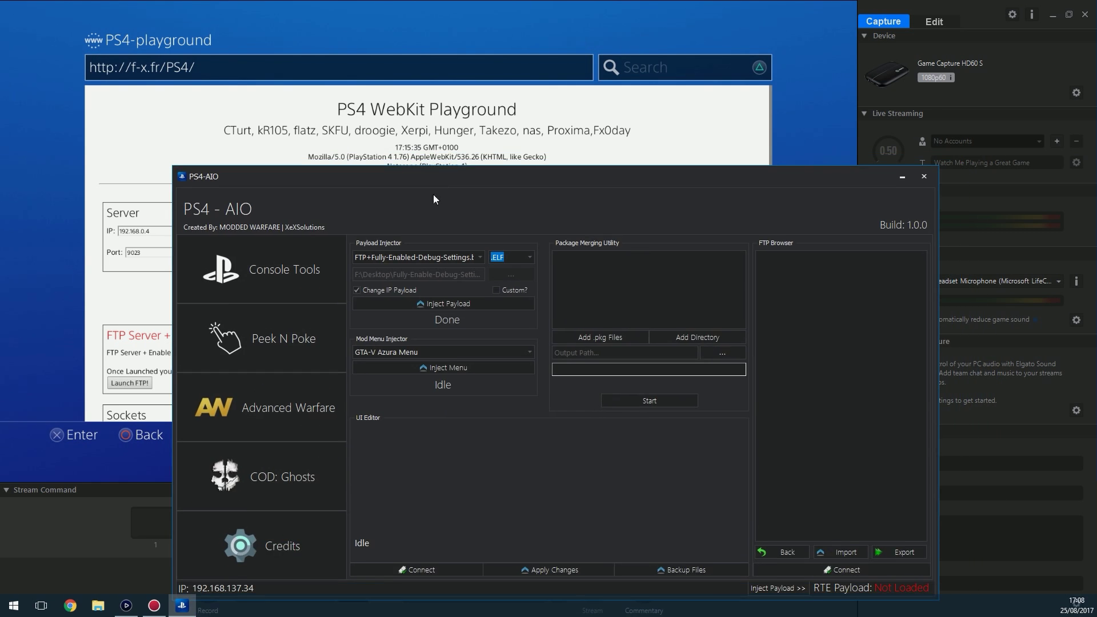
Set the payload file type to .BIN and minimize the Elgato capture window so PS4-AIO is fully visible
click(529, 257)
drag(665, 178, 640, 132)
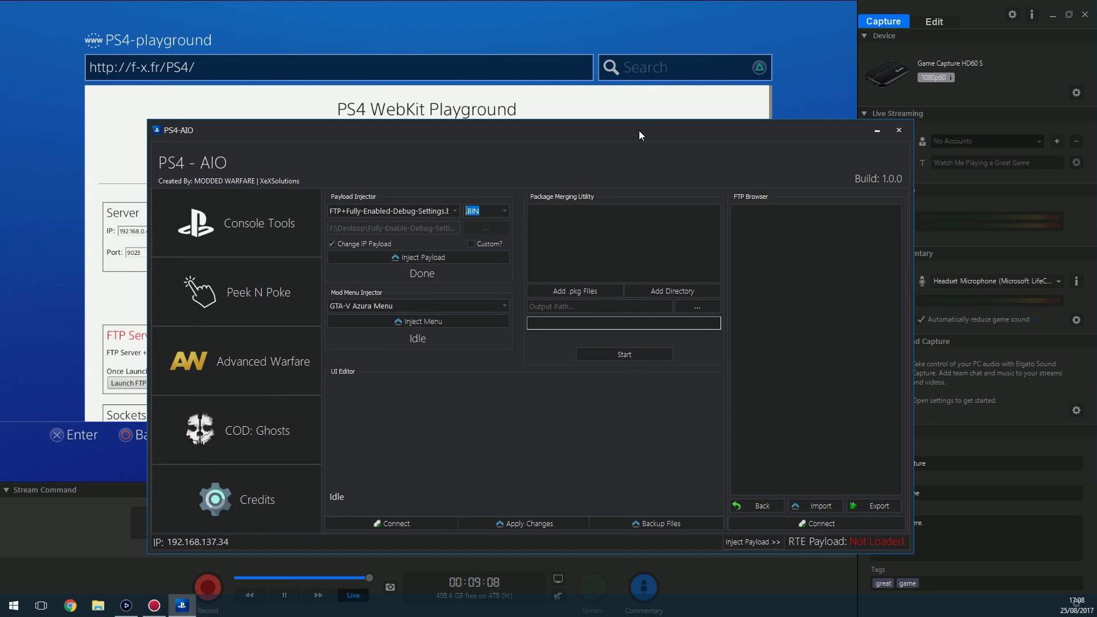
double_click(916, 207)
drag(963, 1, 911, 185)
click(970, 185)
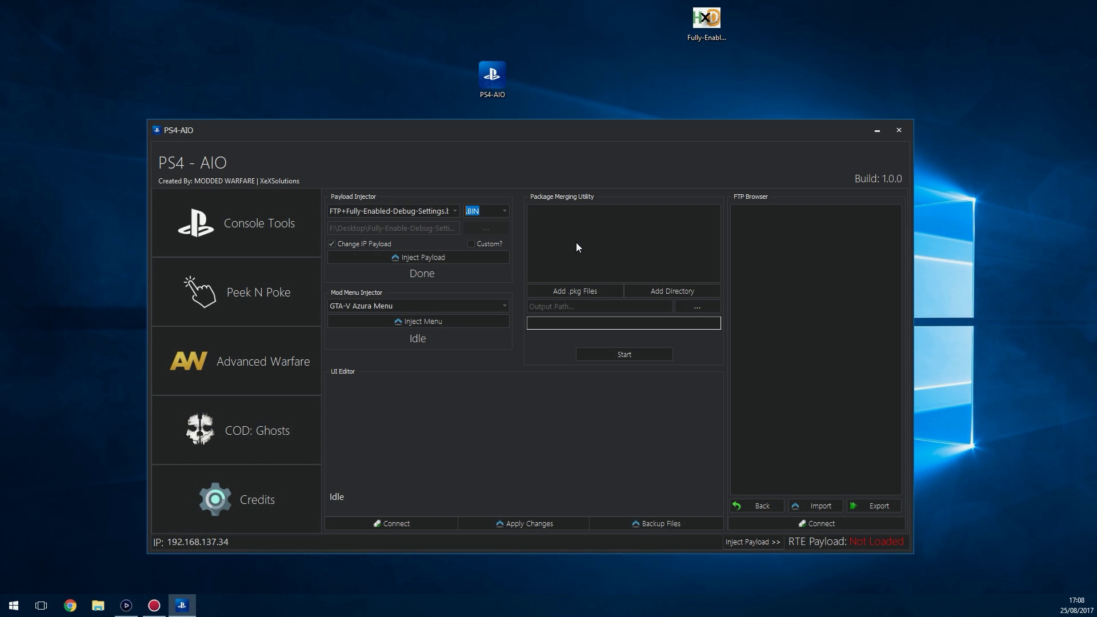
key(super+e)
click(610, 229)
Snap File Explorer to the right half and select the two EP0002 .pkg files in Documents
drag(675, 133, 650, 123)
key(super+Left)
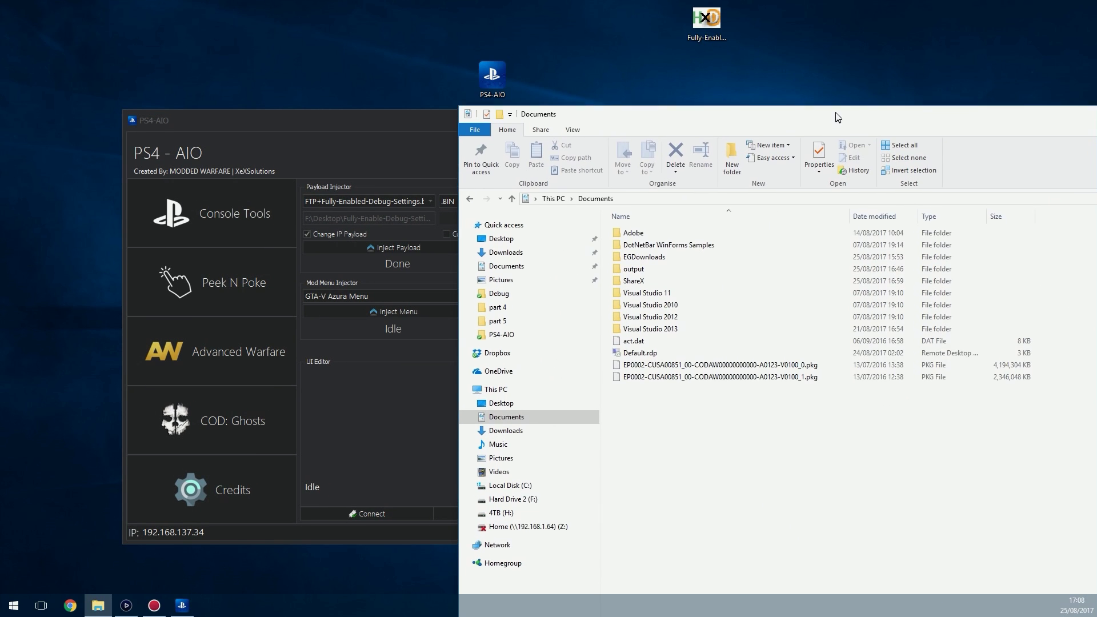
drag(721, 412, 822, 375)
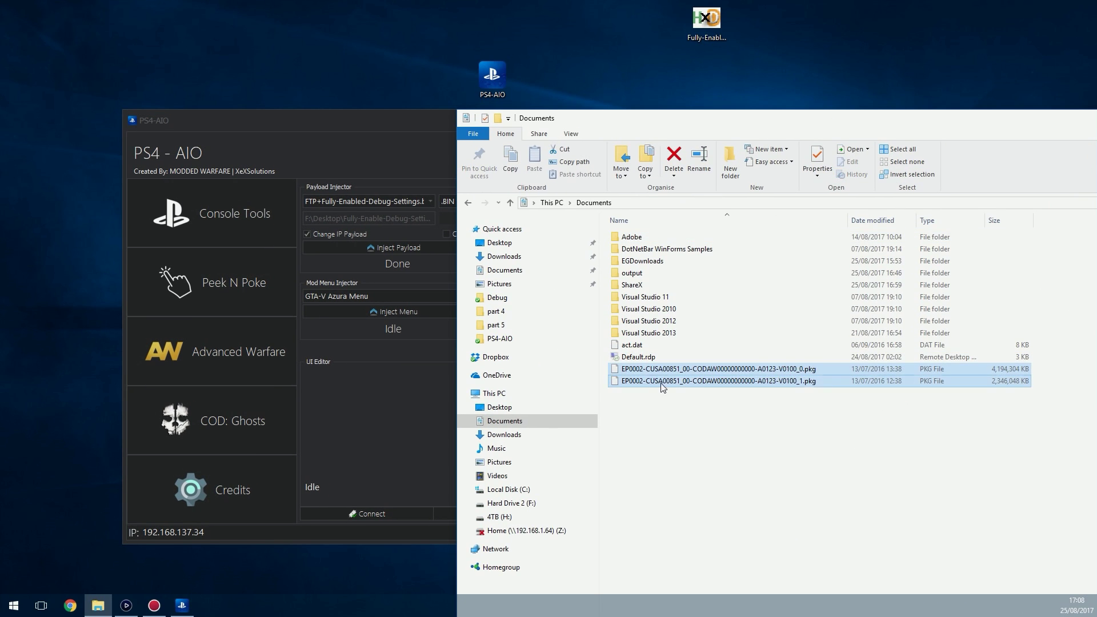
drag(880, 416, 823, 368)
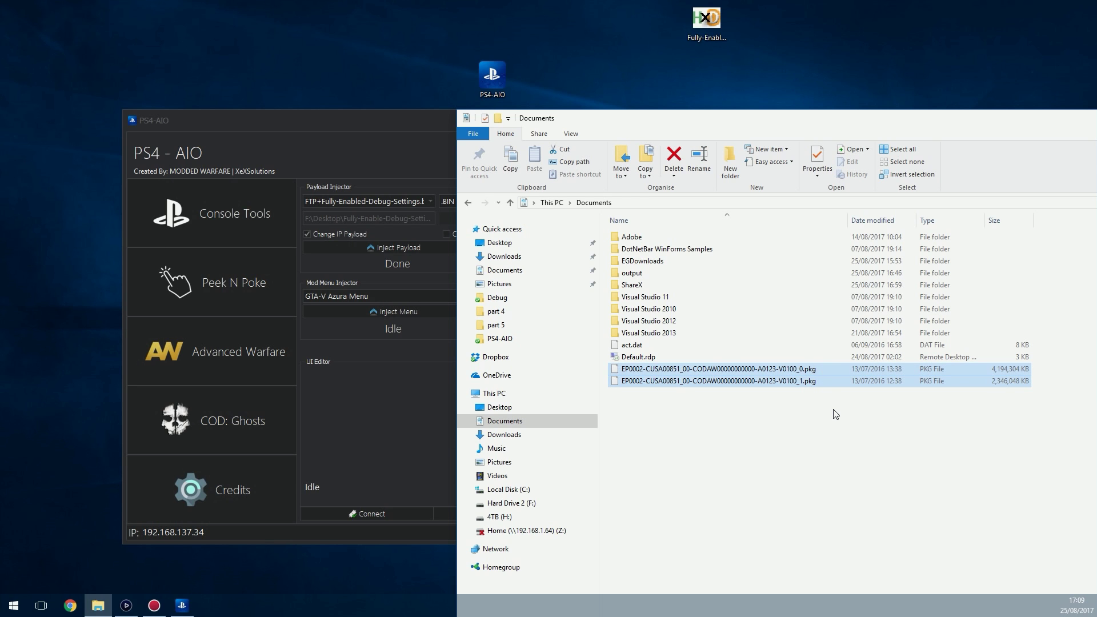
drag(883, 407, 944, 372)
click(988, 381)
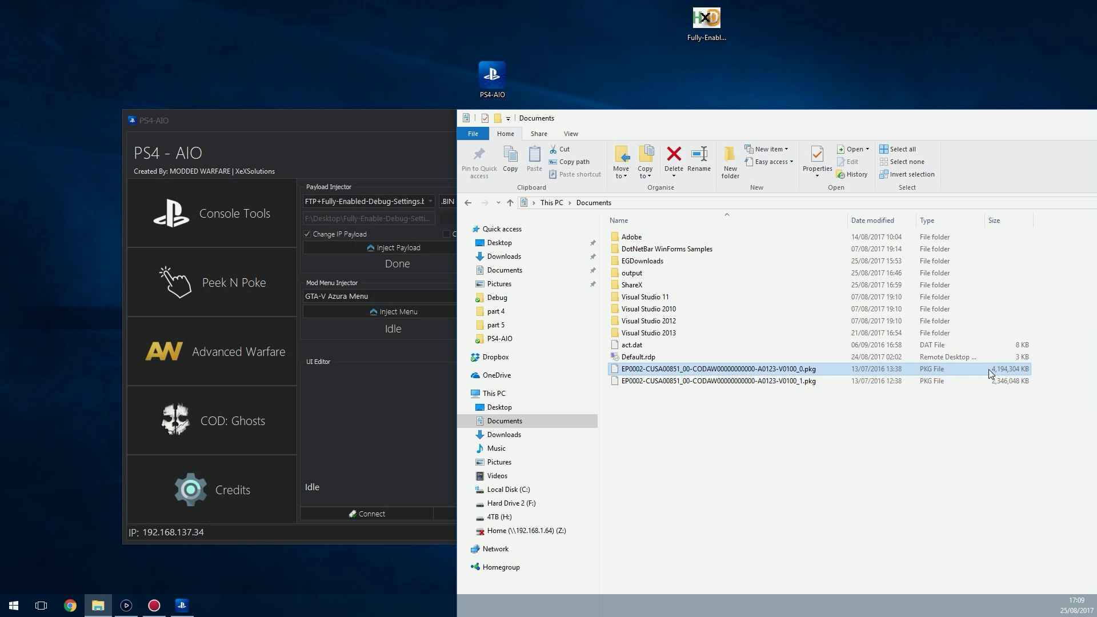
click(988, 369)
shift+click(881, 377)
click(954, 384)
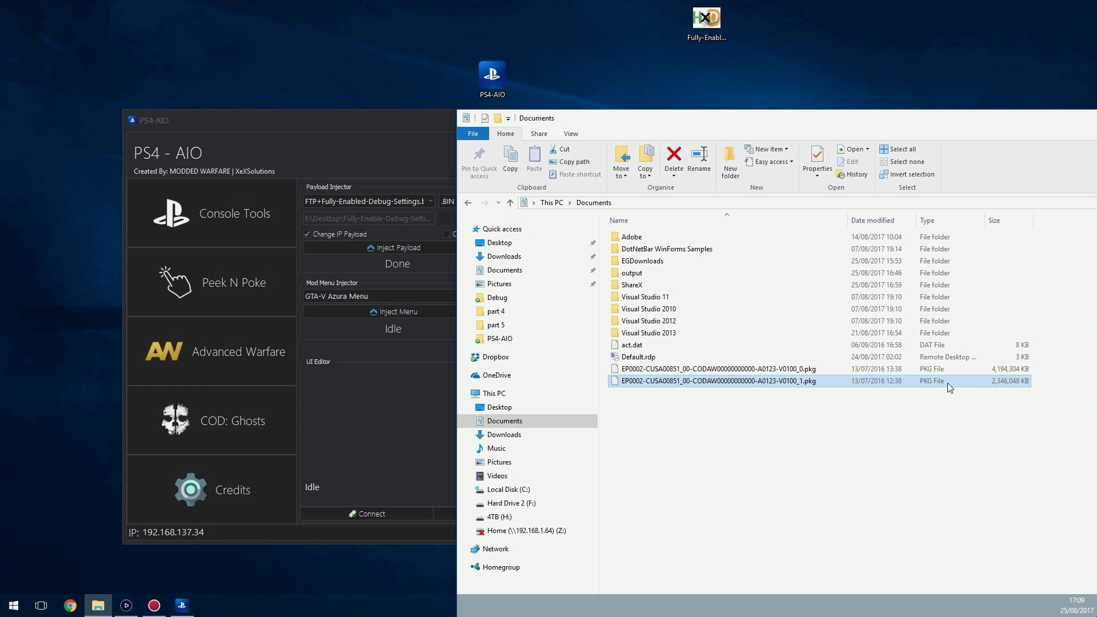
Rearrange File Explorer and PS4-AIO so the Package Merging Utility and FTP Browser are visible
drag(803, 127, 807, 127)
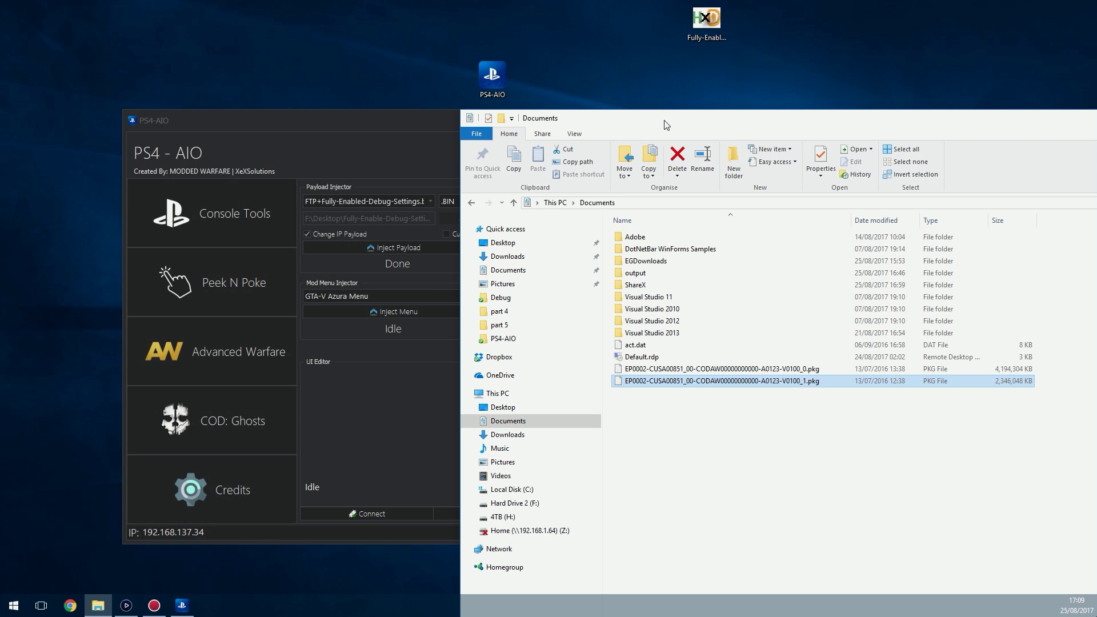
drag(667, 126, 811, 129)
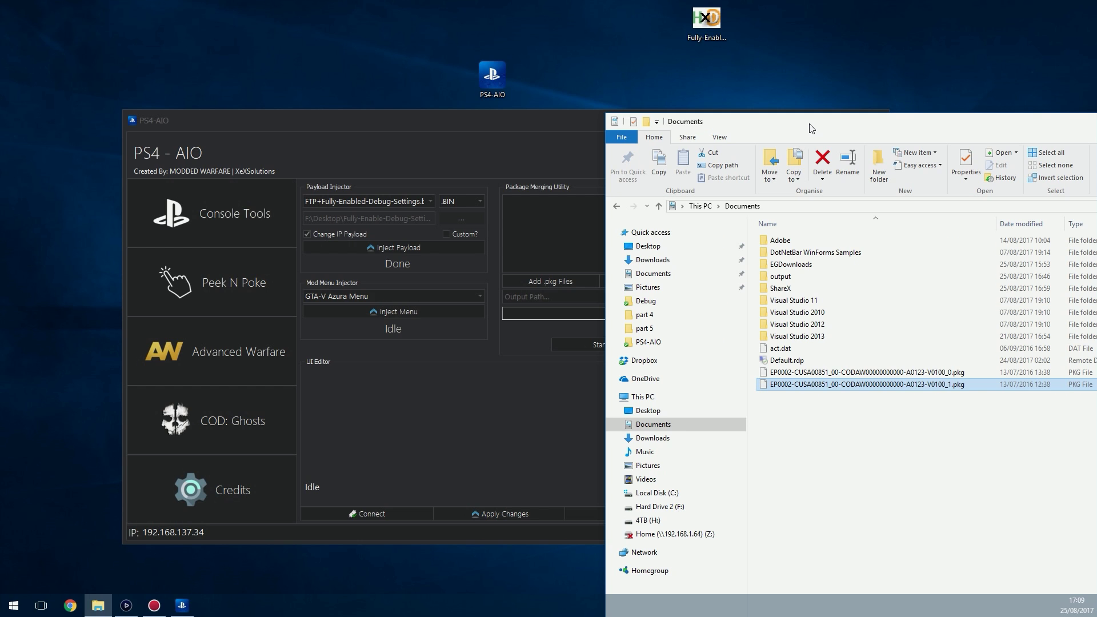
drag(739, 127, 808, 127)
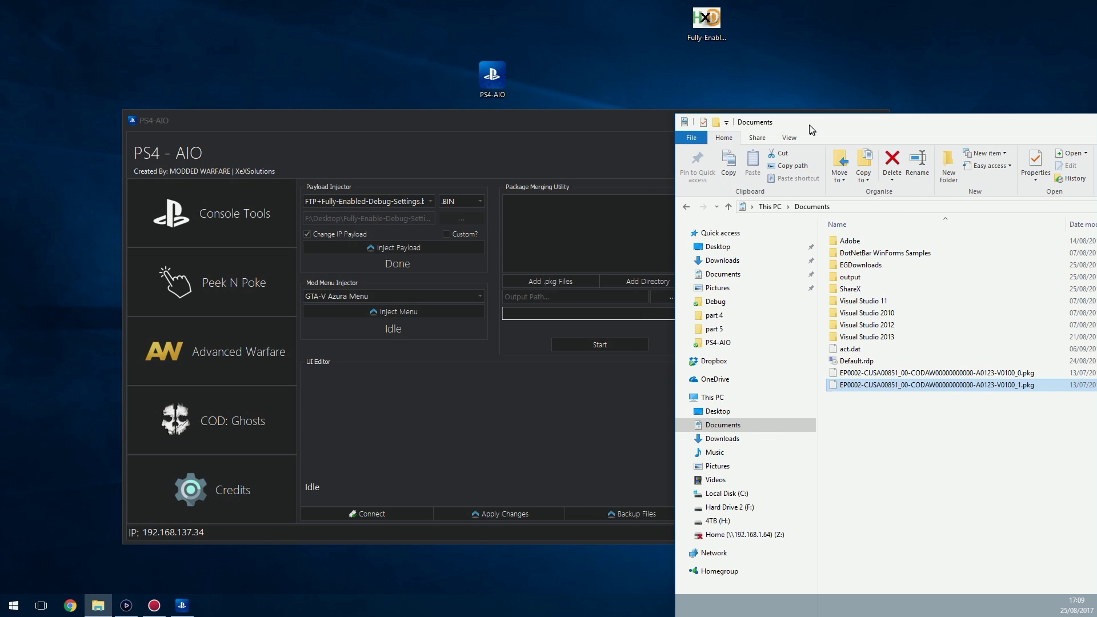
drag(534, 127, 437, 104)
Drag both EP0002 package files into the Package Merging Utility list
click(961, 385)
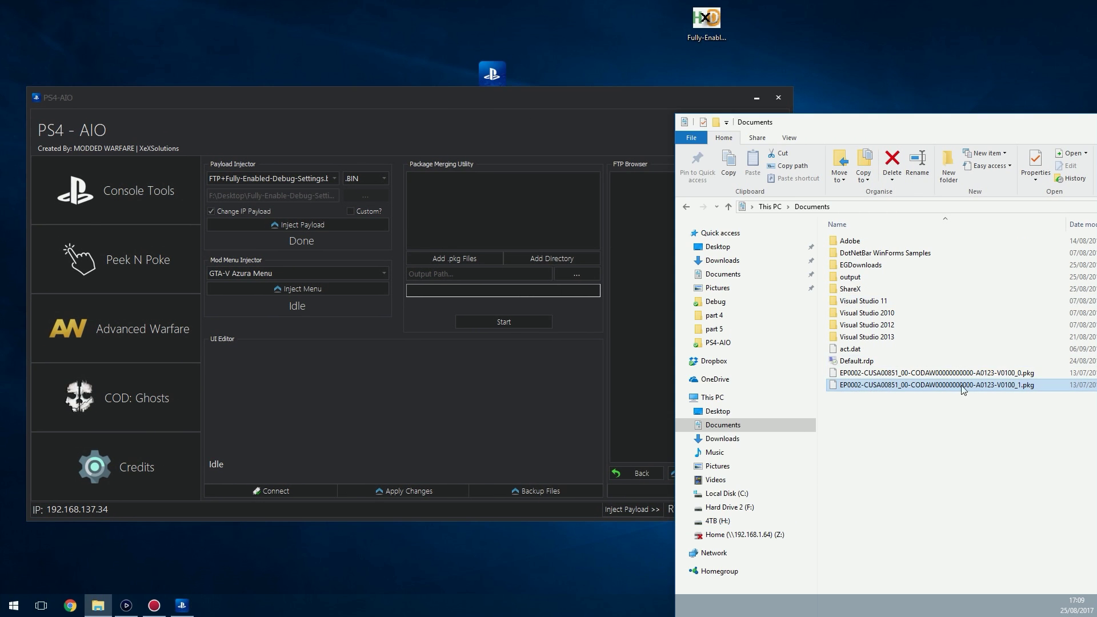
drag(910, 428, 474, 222)
click(513, 190)
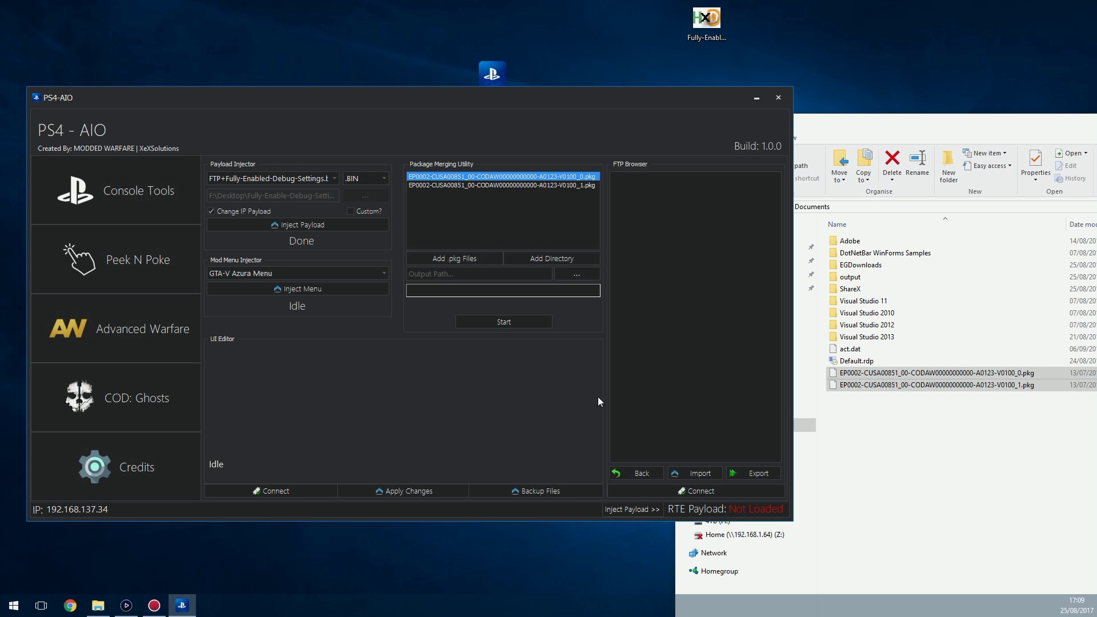
Paste the Documents\output folder path into Output Path and start the merge
click(946, 124)
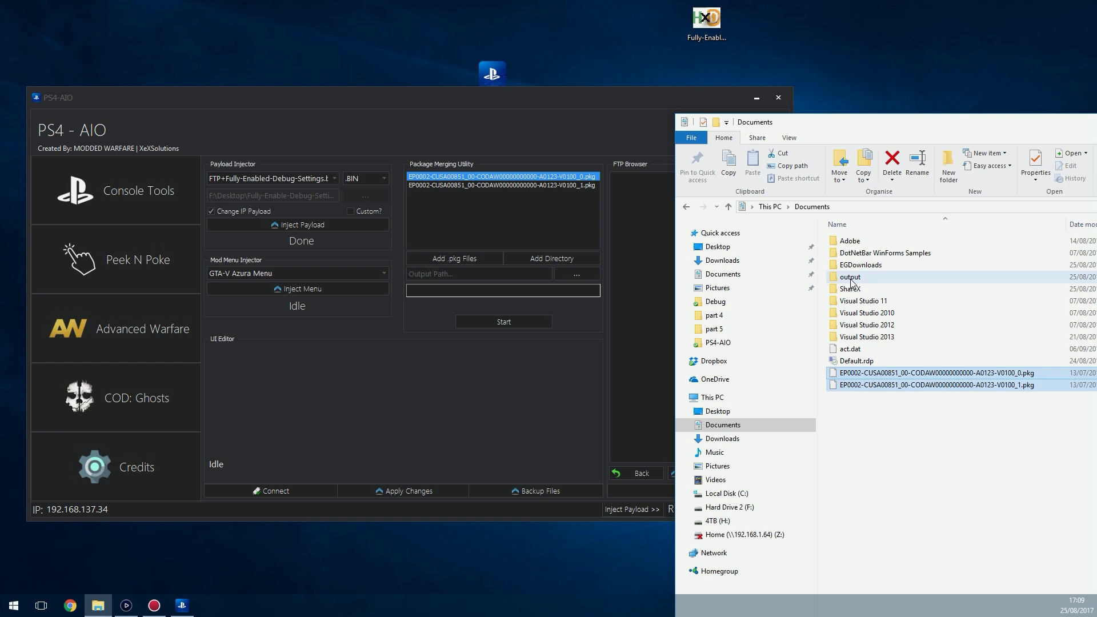
click(863, 277)
double_click(865, 279)
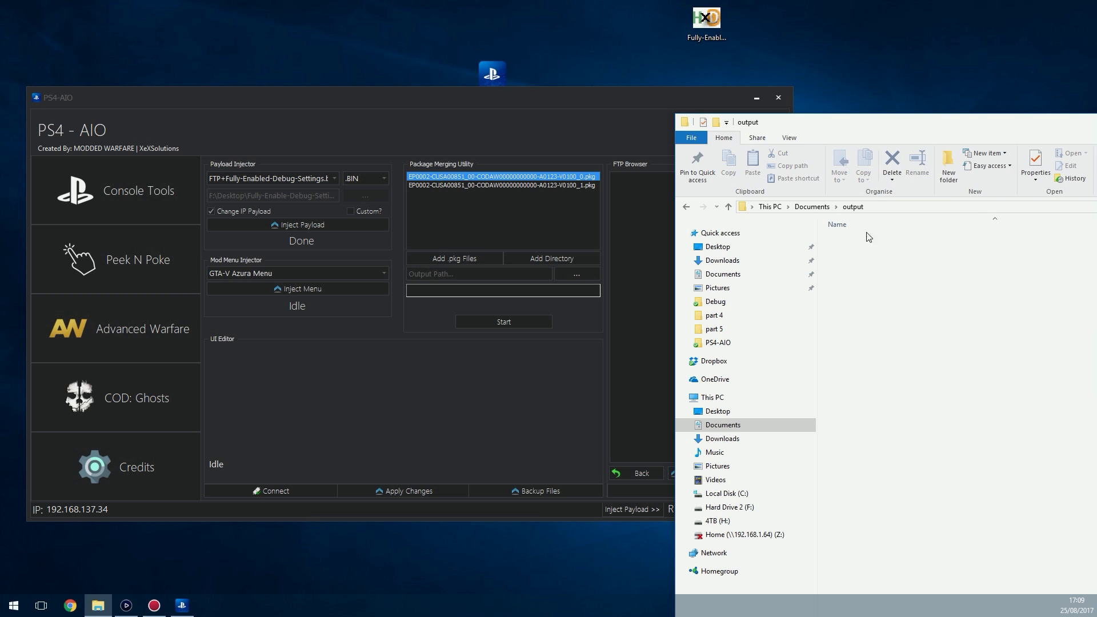
click(888, 207)
key(ctrl+c)
click(442, 274)
key(ctrl+v)
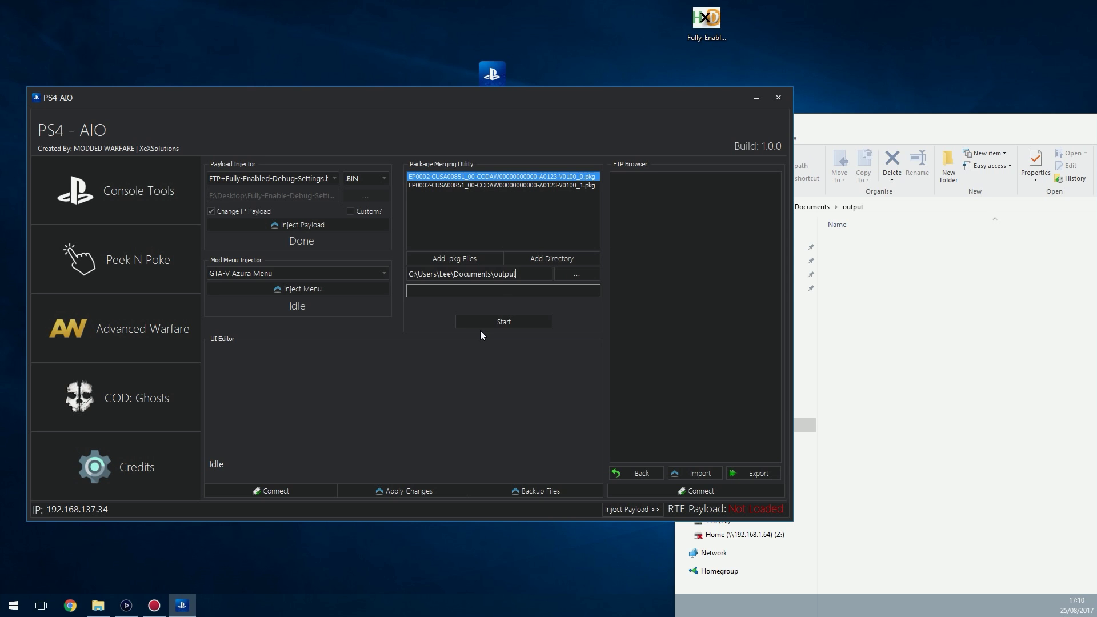
click(492, 323)
Open the Documents output folder to watch the merged EP0002 package grow
drag(923, 125, 403, 156)
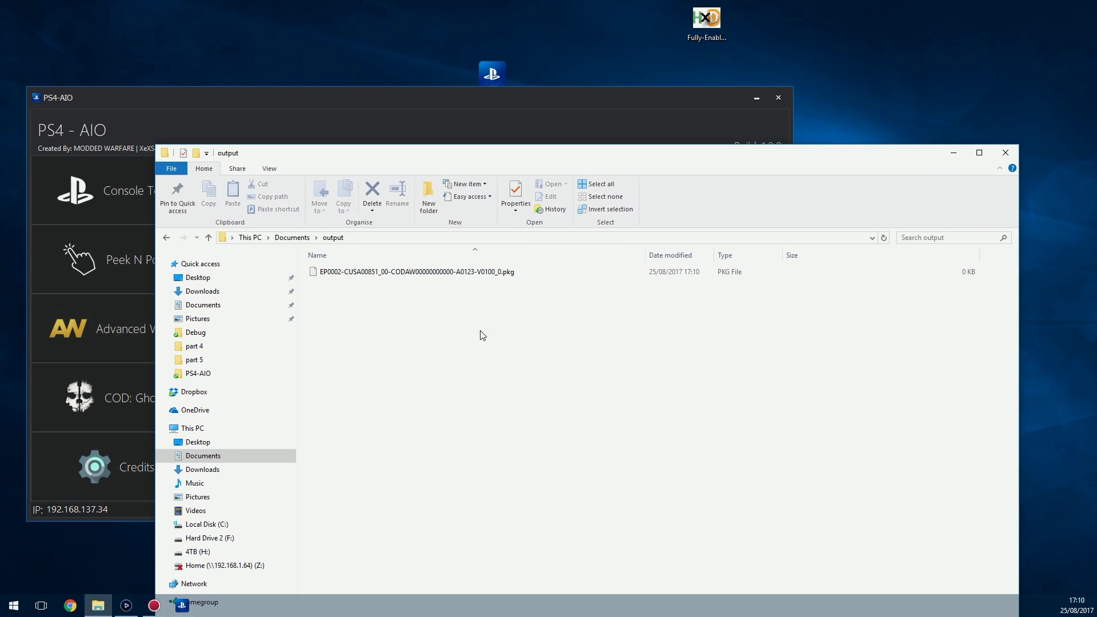
click(424, 279)
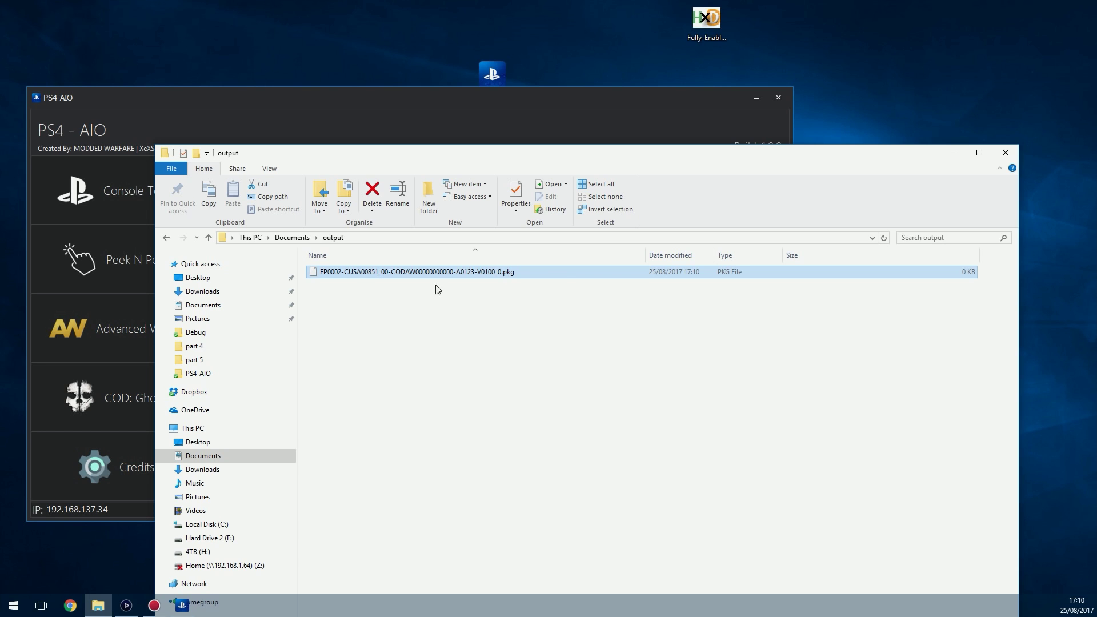
drag(757, 157, 757, 177)
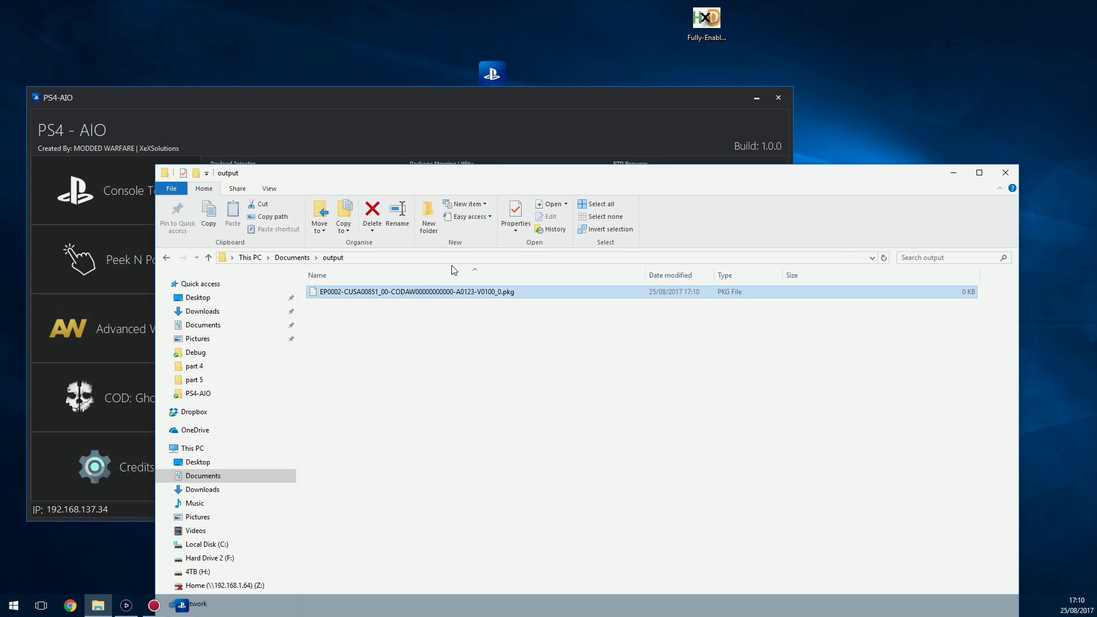
click(292, 257)
click(458, 435)
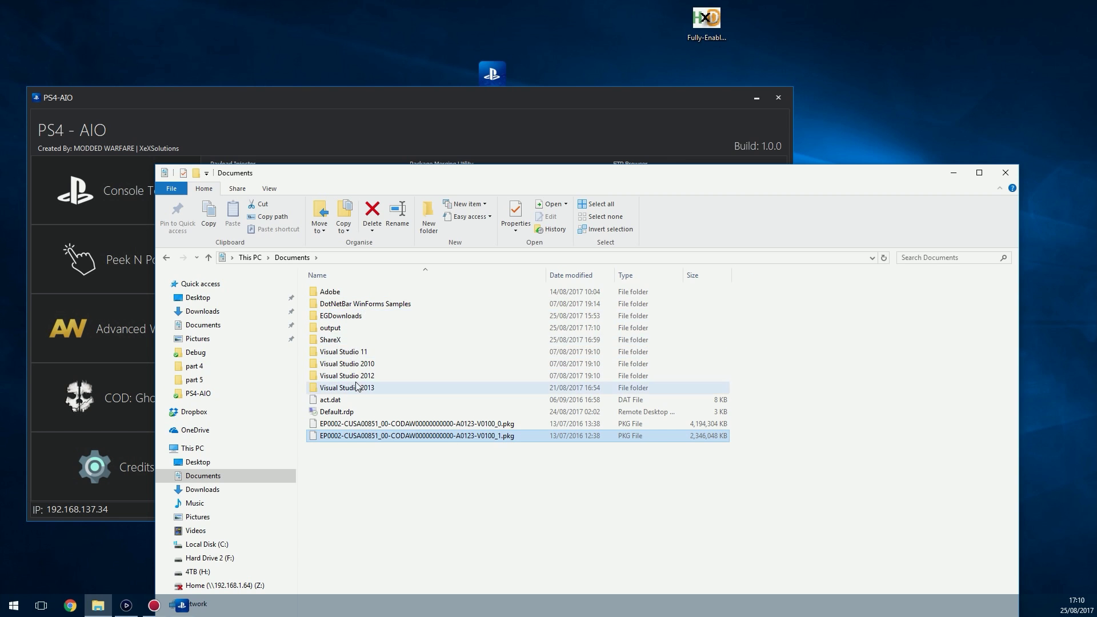
drag(494, 181, 562, 178)
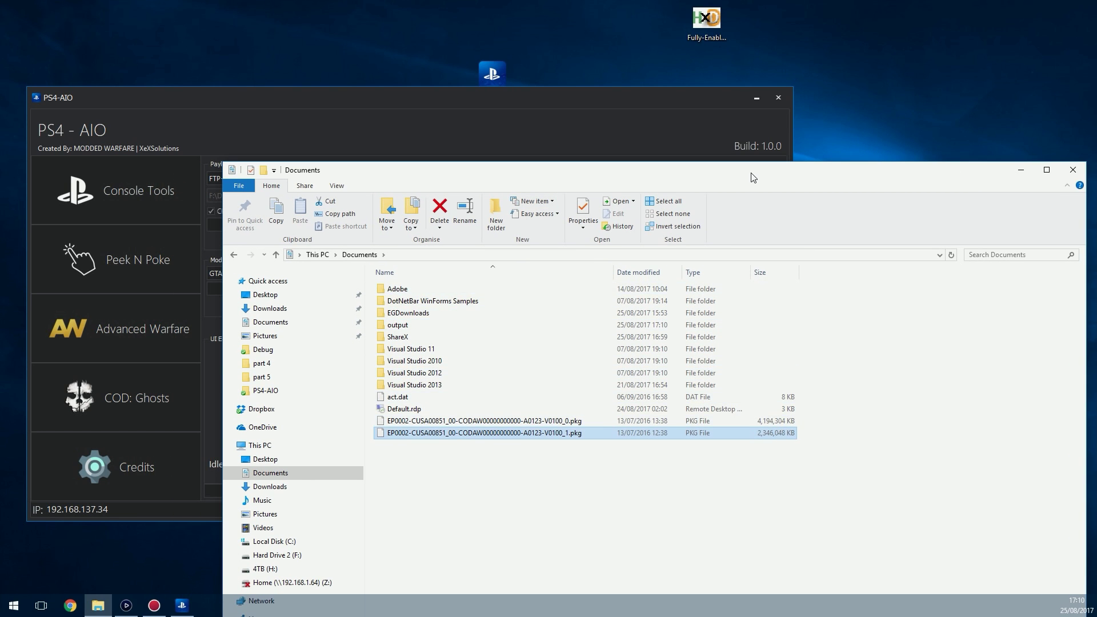
drag(752, 173, 715, 200)
double_click(449, 329)
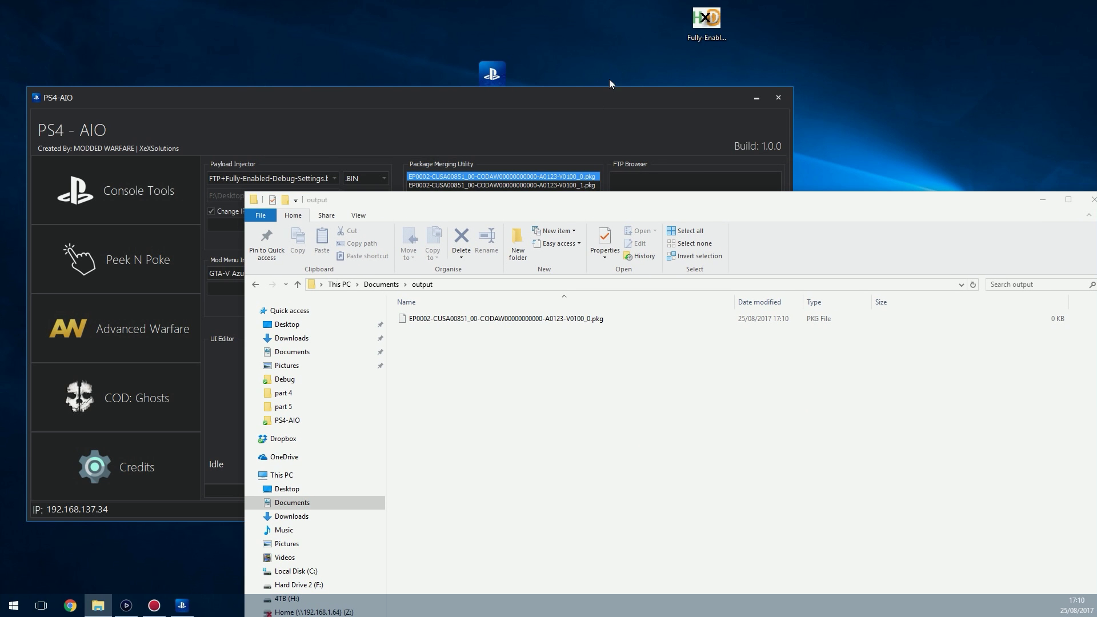
drag(588, 204, 577, 393)
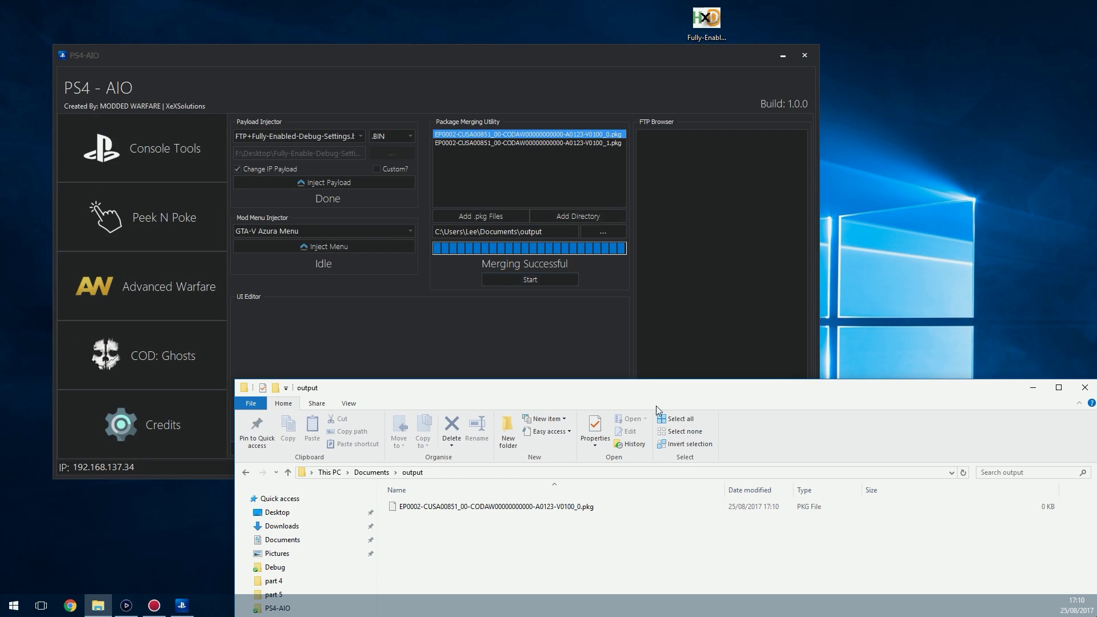
Delete the 6,540,332 KB merged package from the output folder and close File Explorer
drag(711, 391, 583, 268)
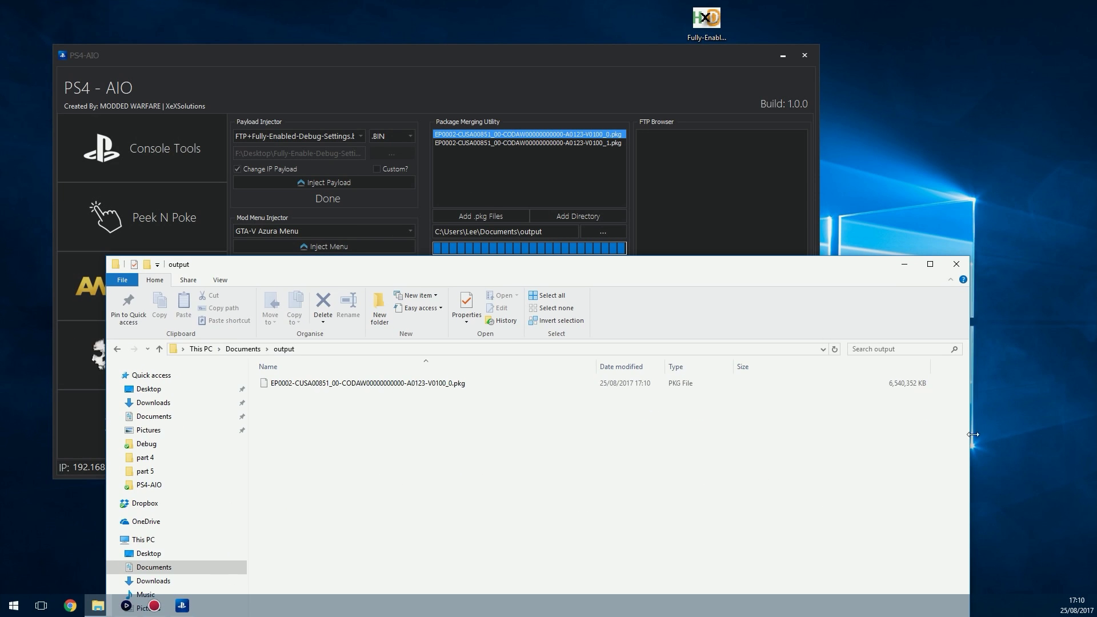
click(909, 386)
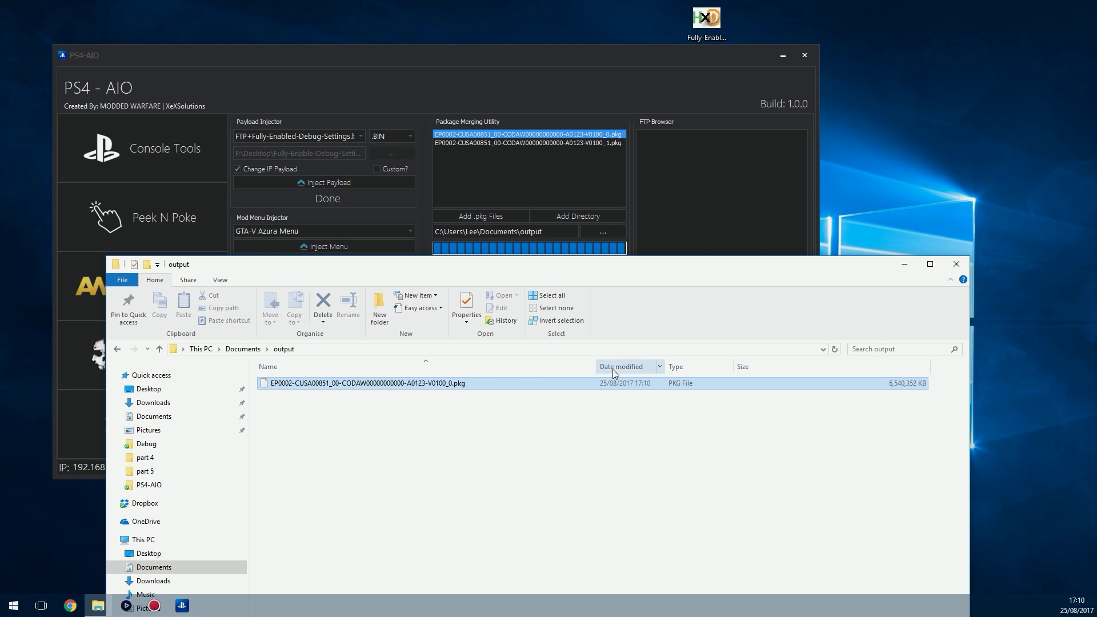
drag(603, 268, 681, 290)
drag(464, 455, 609, 384)
key(Delete)
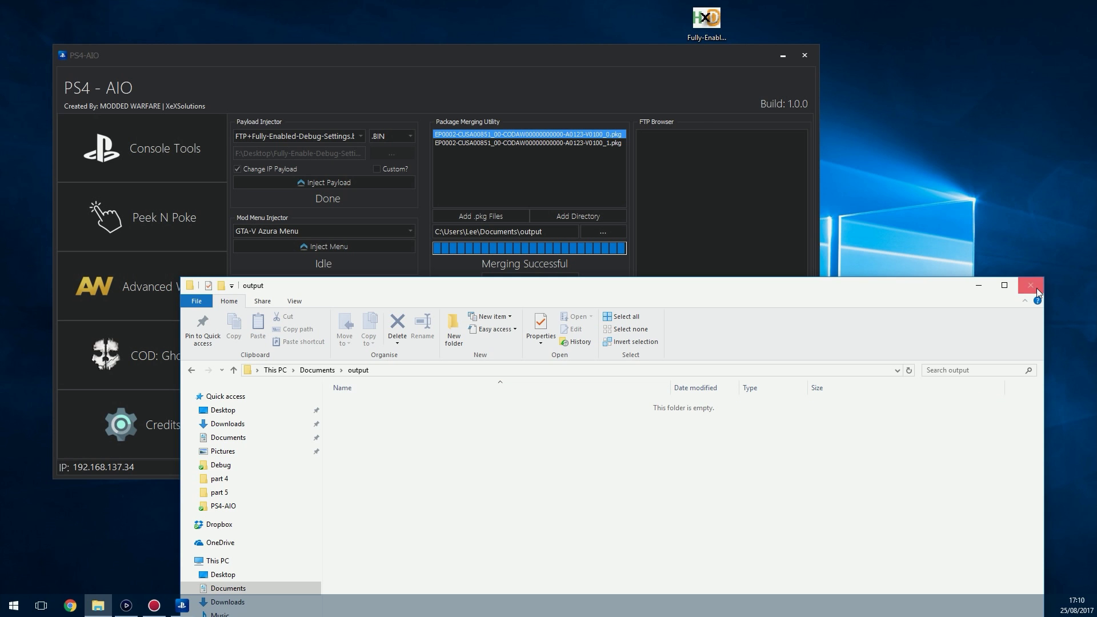
click(1035, 285)
Clear the Package Merging Utility list from its right-click menu
drag(550, 57, 598, 78)
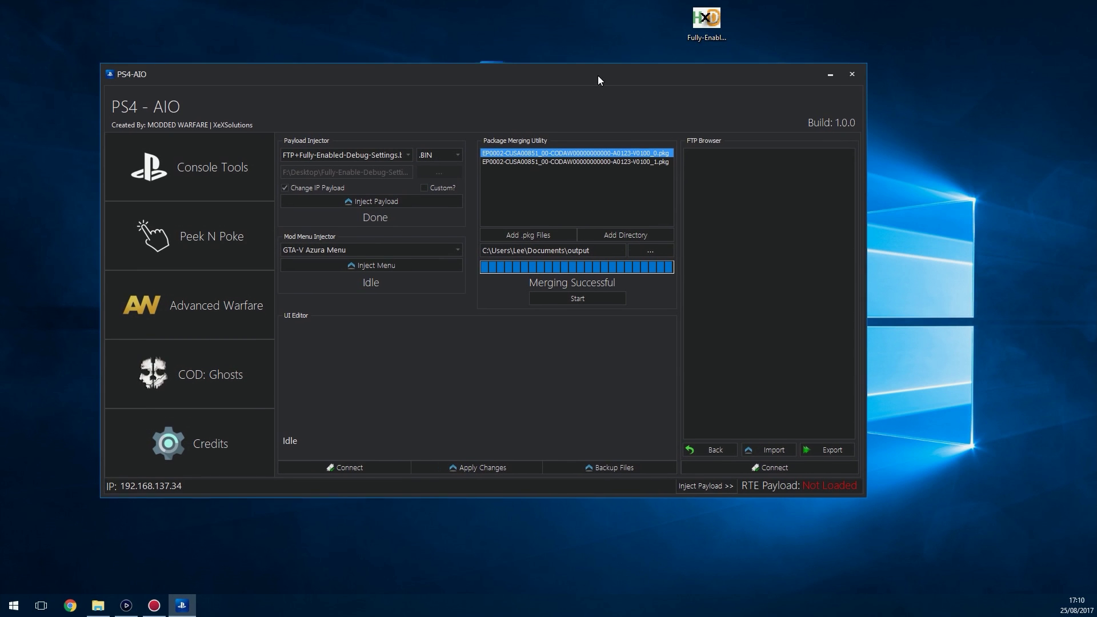
right_click(552, 165)
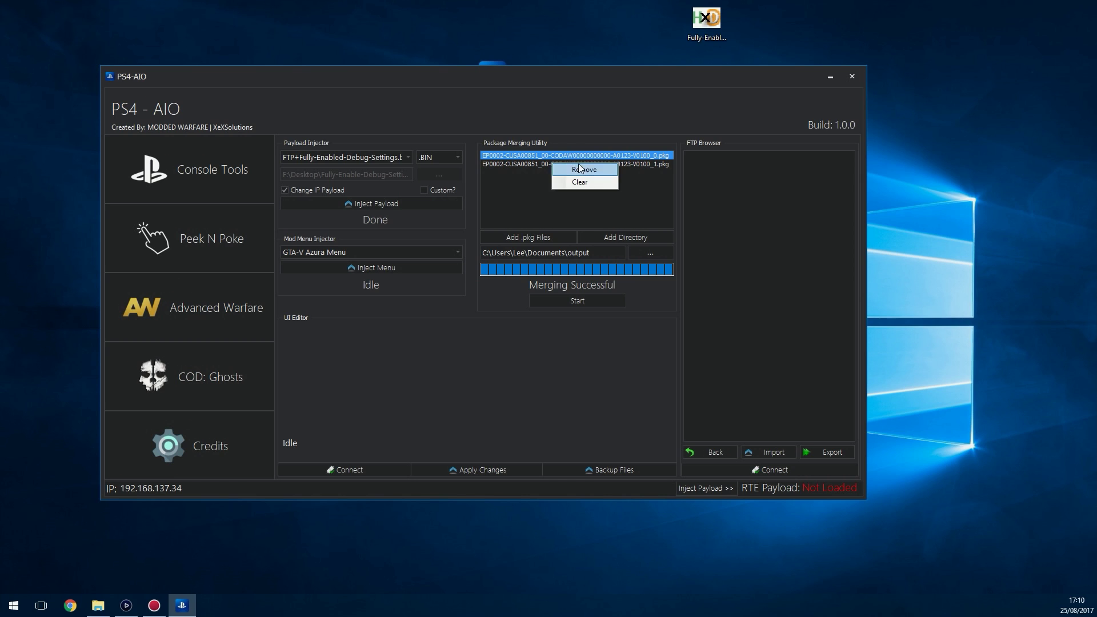
click(574, 182)
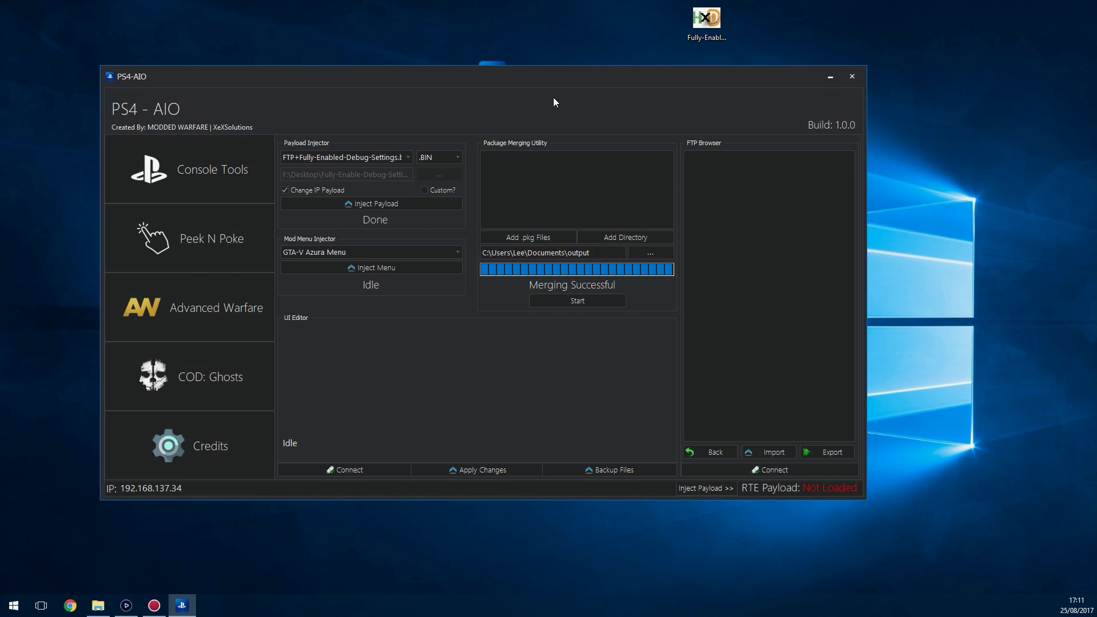
Reposition PS4-AIO and connect the FTP Browser to list the console's root folders
drag(573, 80, 581, 91)
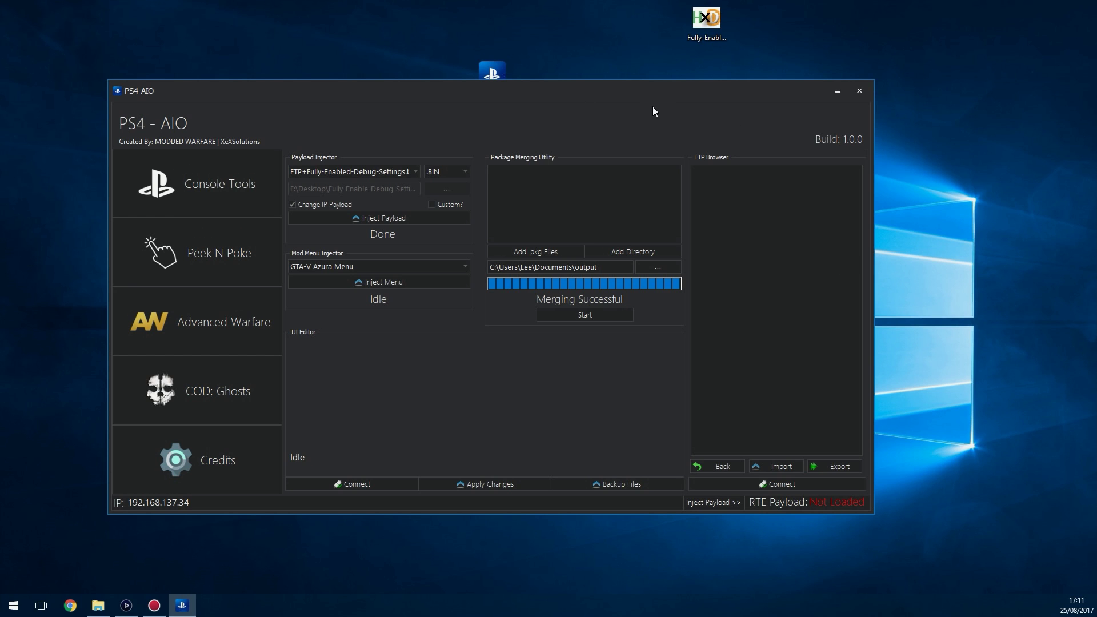
drag(653, 106, 758, 110)
click(457, 175)
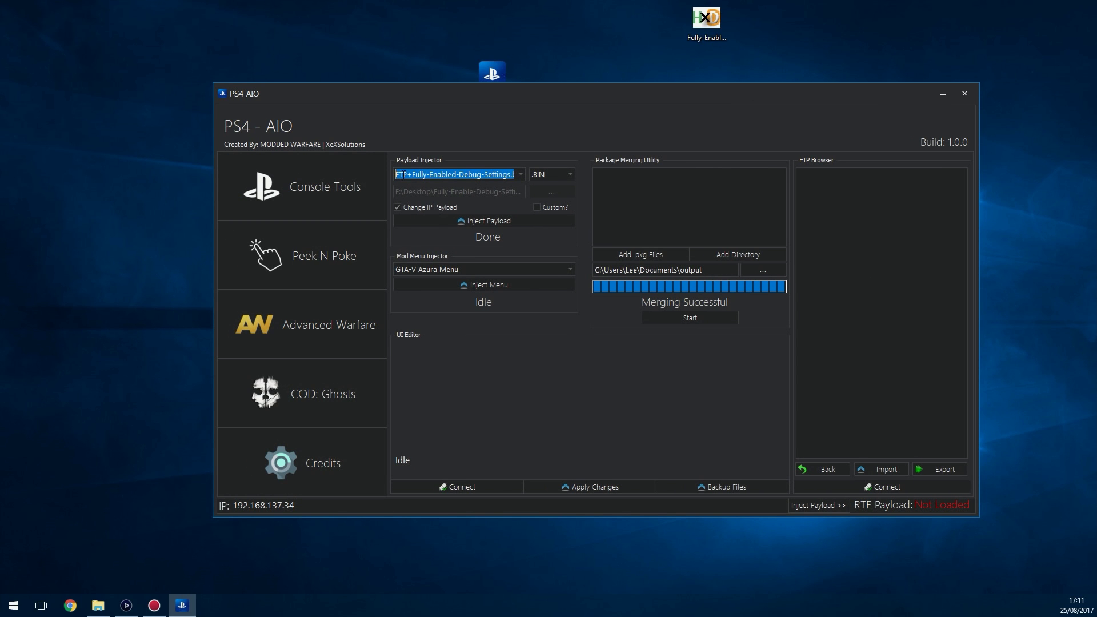
drag(803, 97, 779, 98)
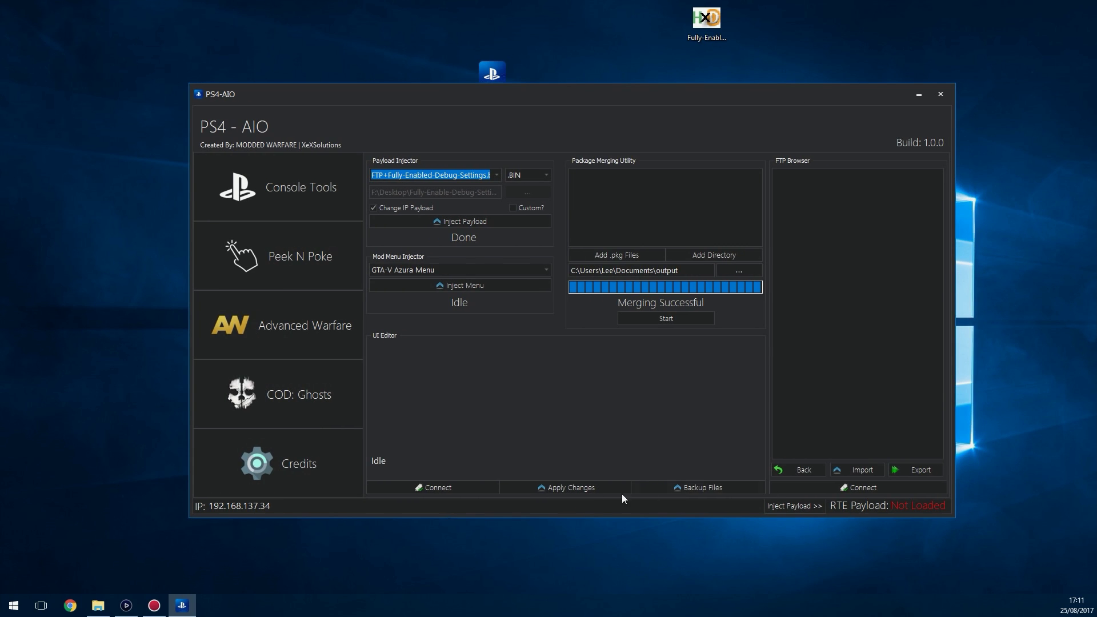
click(856, 487)
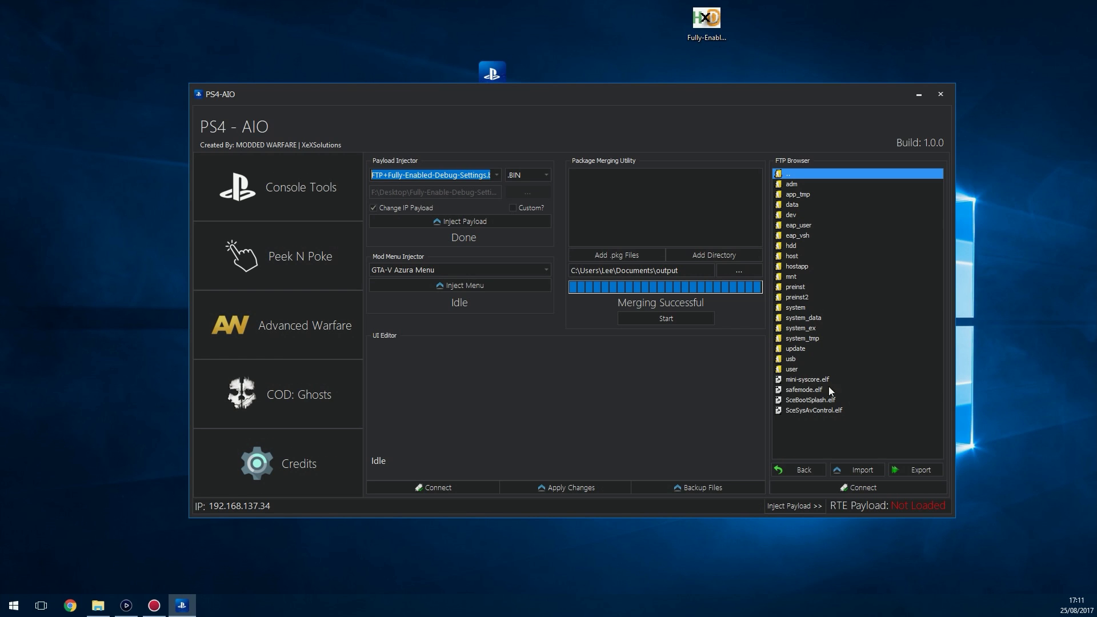
Browse the console's files into user, then the license folder
mouse_move(827, 390)
mouse_down()
mouse_move(823, 221)
mouse_move(819, 389)
mouse_up()
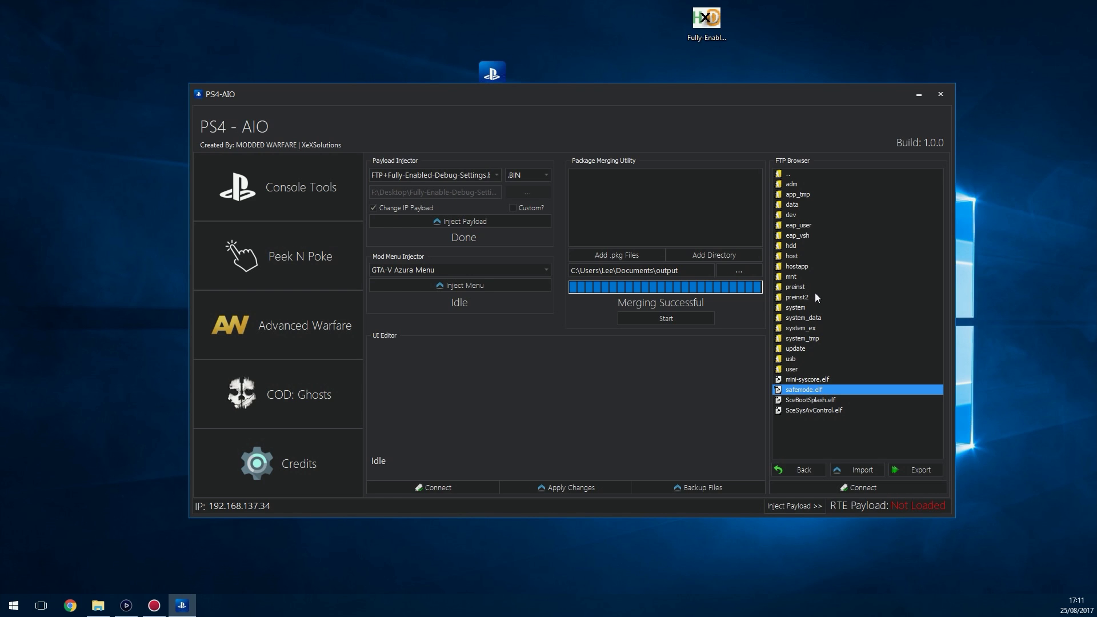
double_click(798, 369)
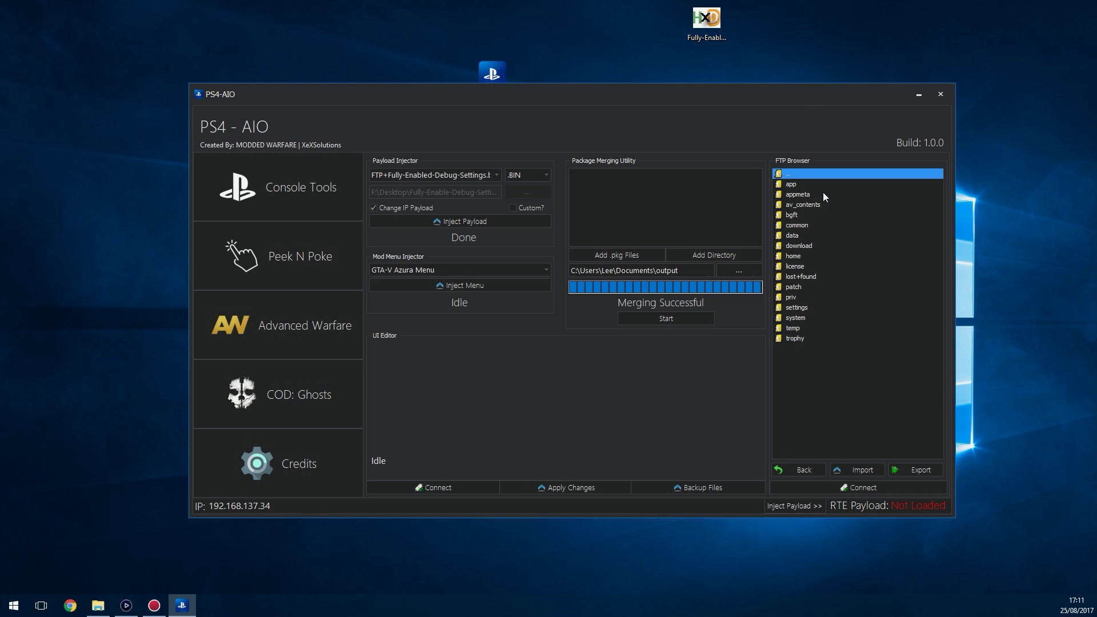
double_click(798, 265)
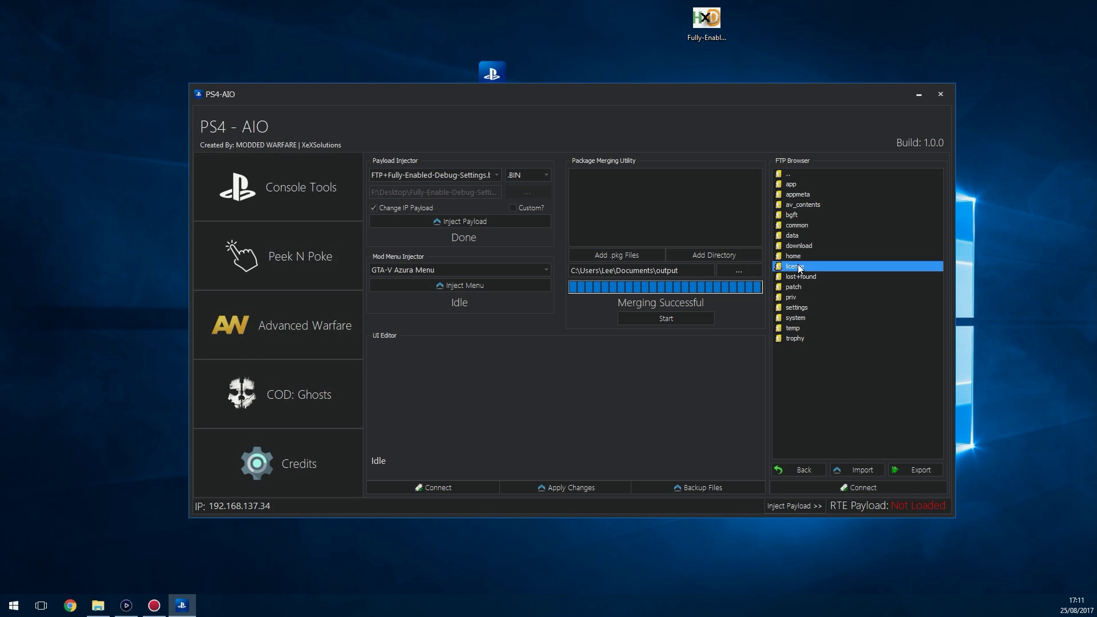
click(800, 467)
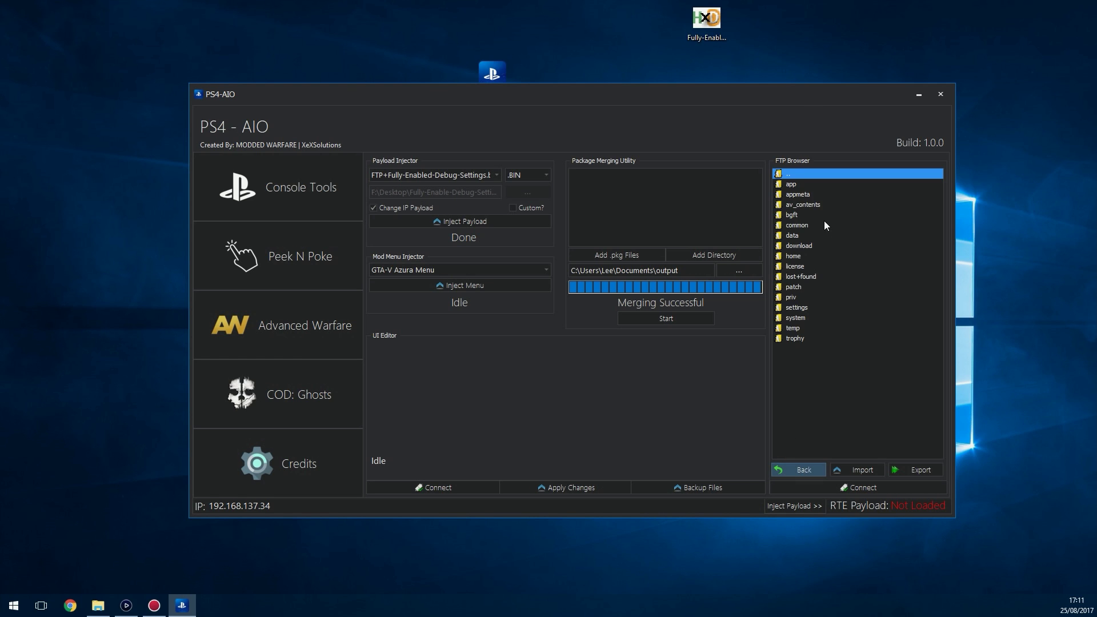
double_click(803, 270)
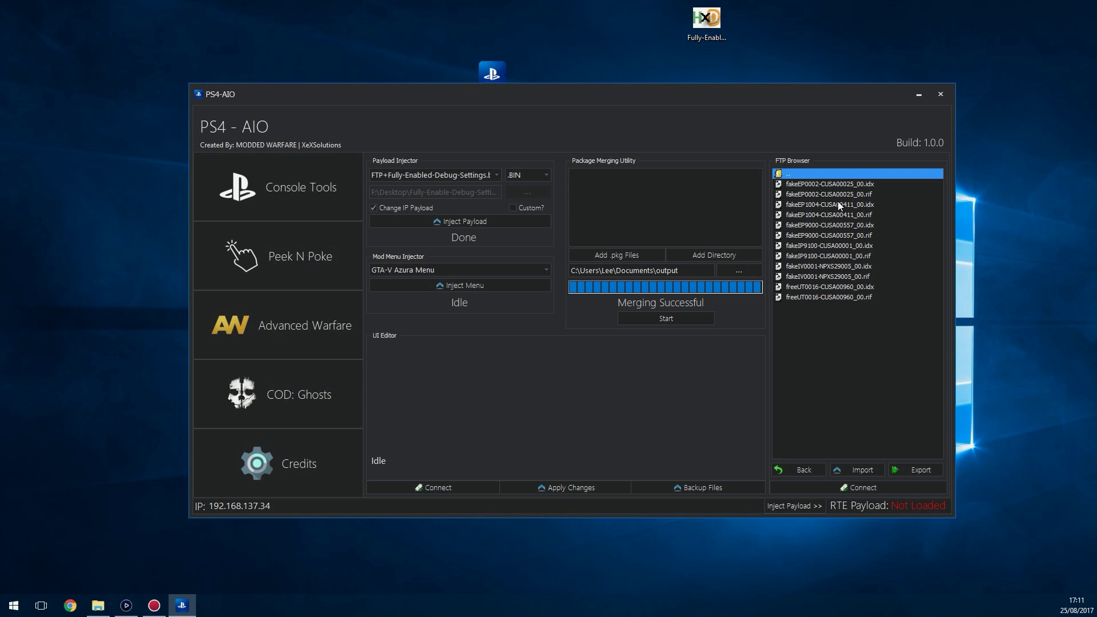
Select fakeEP9000-CUSA00557_00.rif, view its Import/Export/Delete actions, and dismiss the menu
click(838, 204)
click(839, 234)
right_click(830, 297)
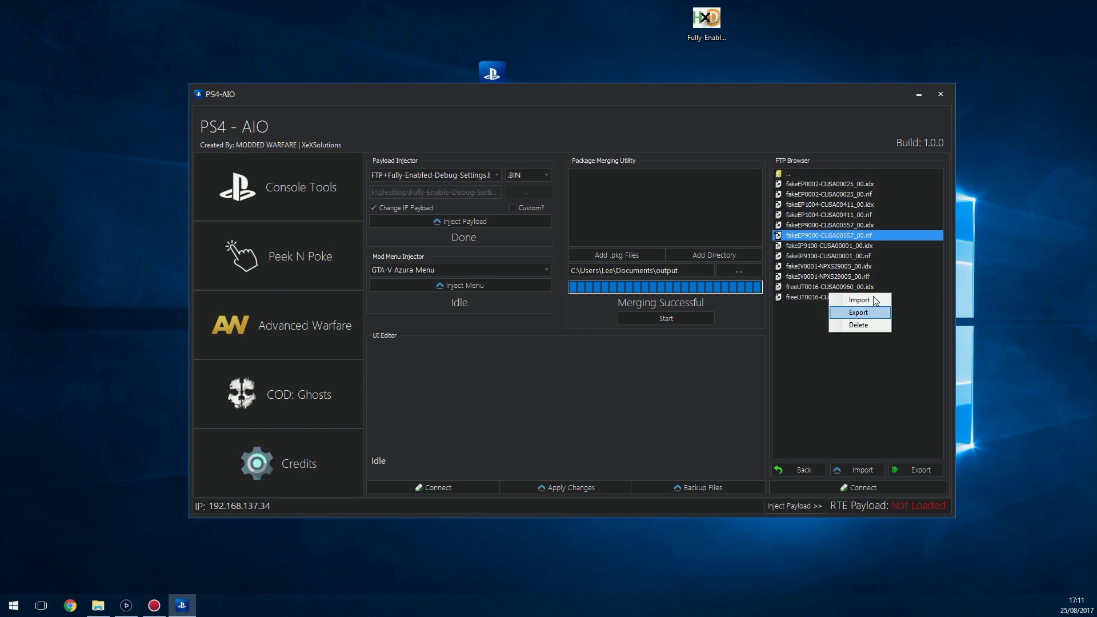
click(828, 204)
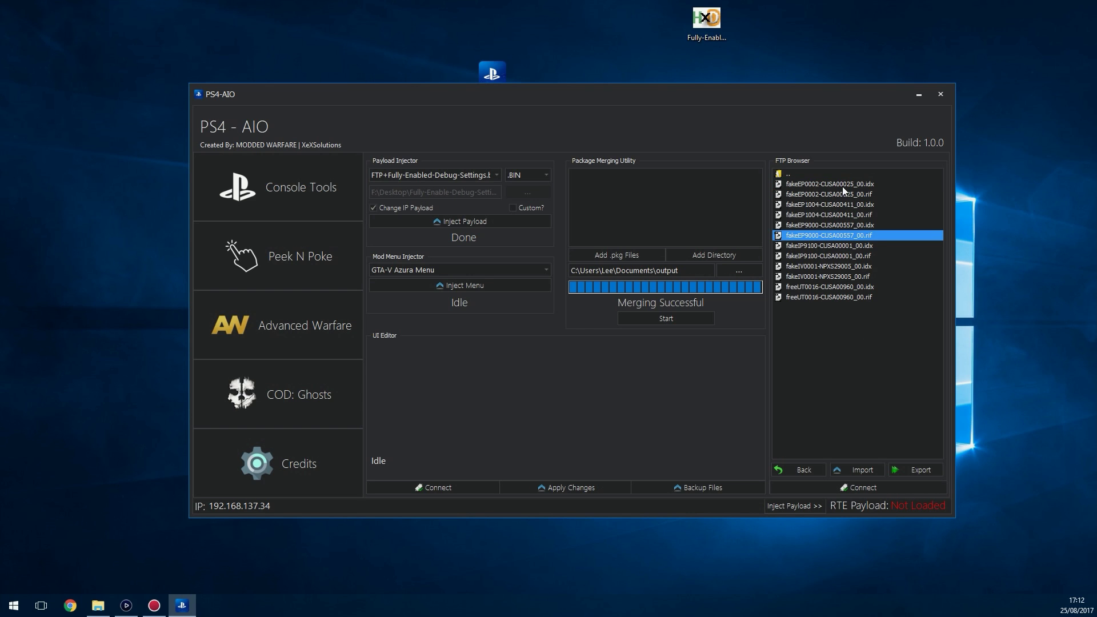
Open fakeEP0002-CUSA00025_00.idx in HxD and overwrite byte 83 at offset 0x40 with 00
click(845, 185)
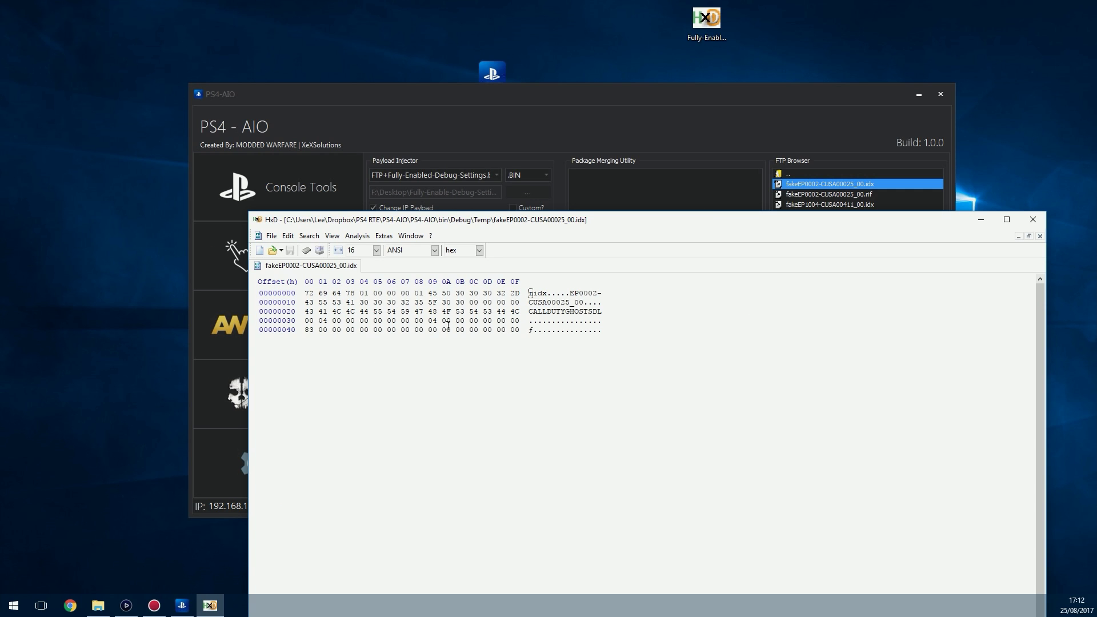
click(309, 330)
text(00)
click(1033, 219)
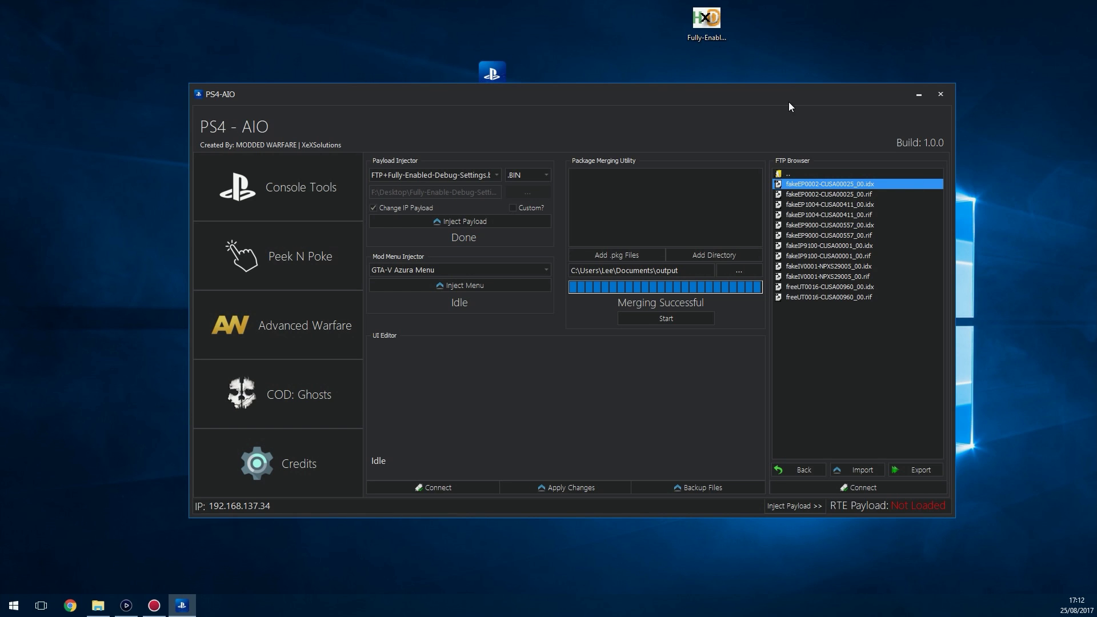
Reopen the .idx file in HxD to verify the 00 byte at row 00000040, then close it
drag(790, 107, 799, 108)
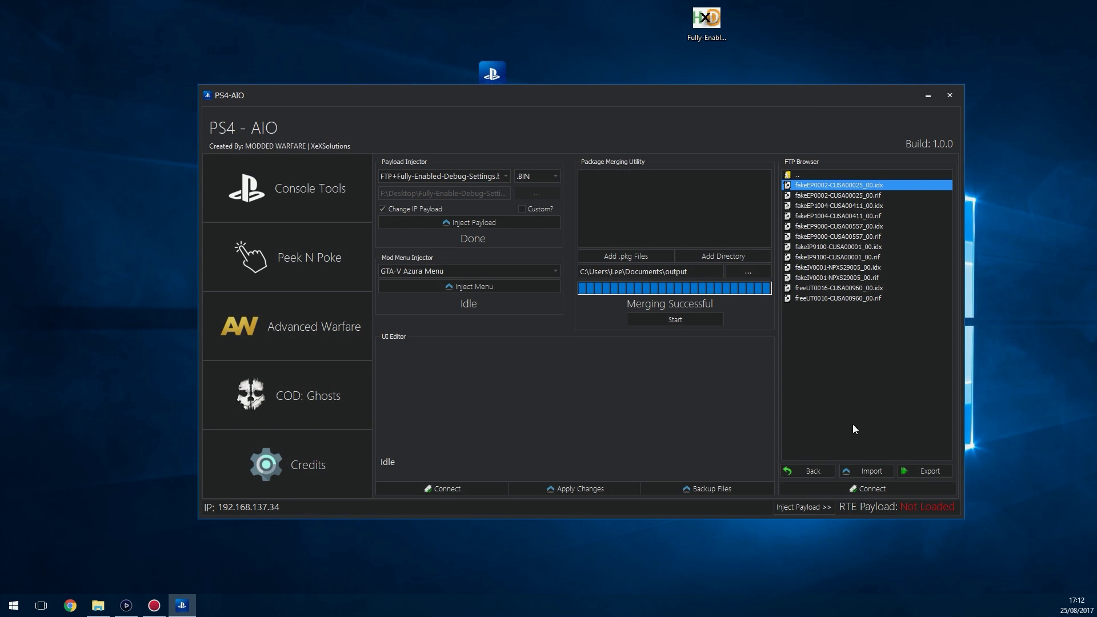
click(826, 220)
double_click(834, 182)
drag(840, 188, 725, 384)
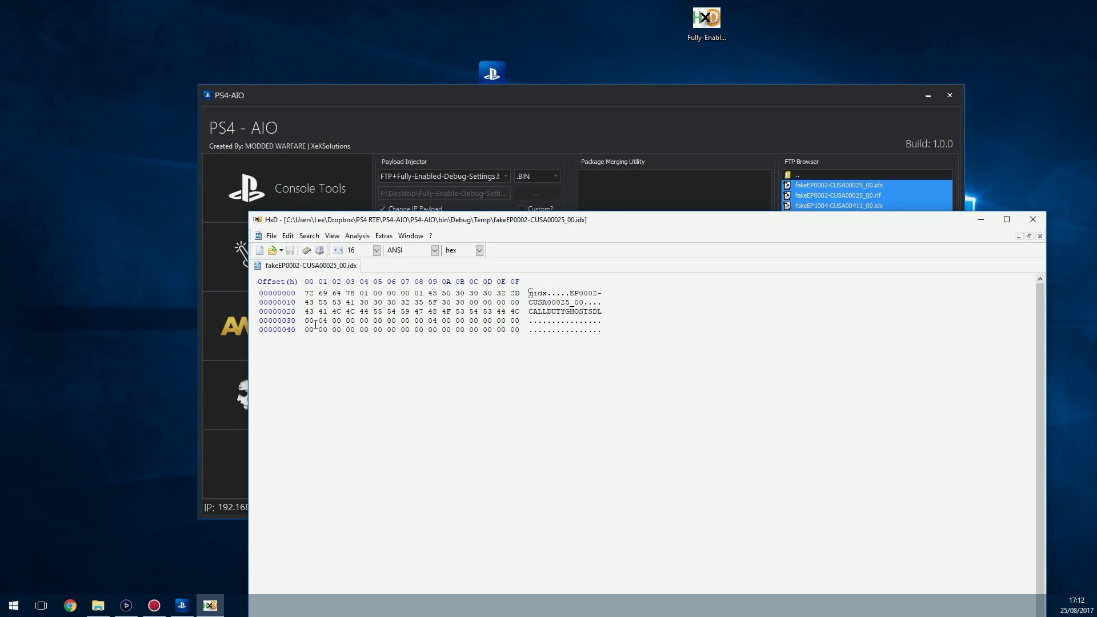
click(267, 366)
drag(612, 224, 577, 190)
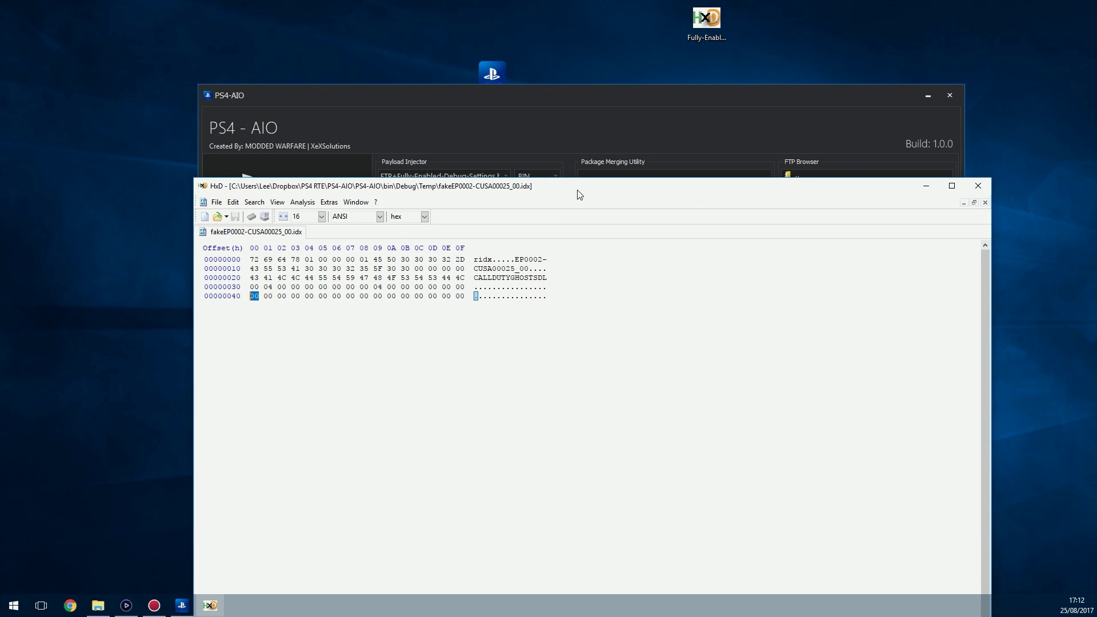
click(978, 186)
click(798, 178)
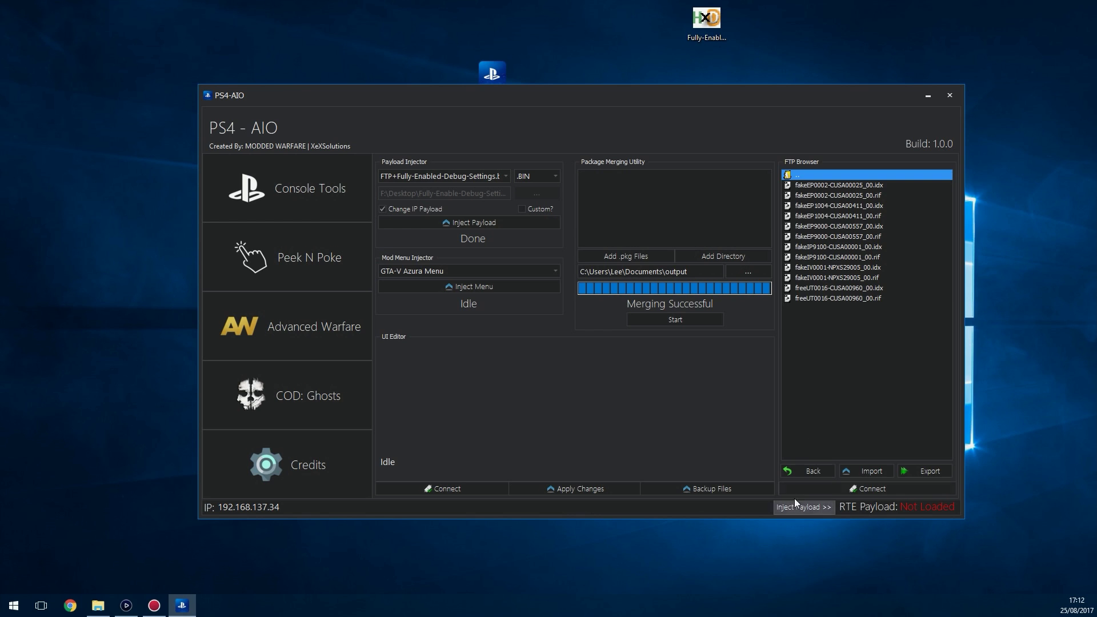
Return the FTP Browser to the console's root folder and connect the UI Editor to load tile images
click(809, 472)
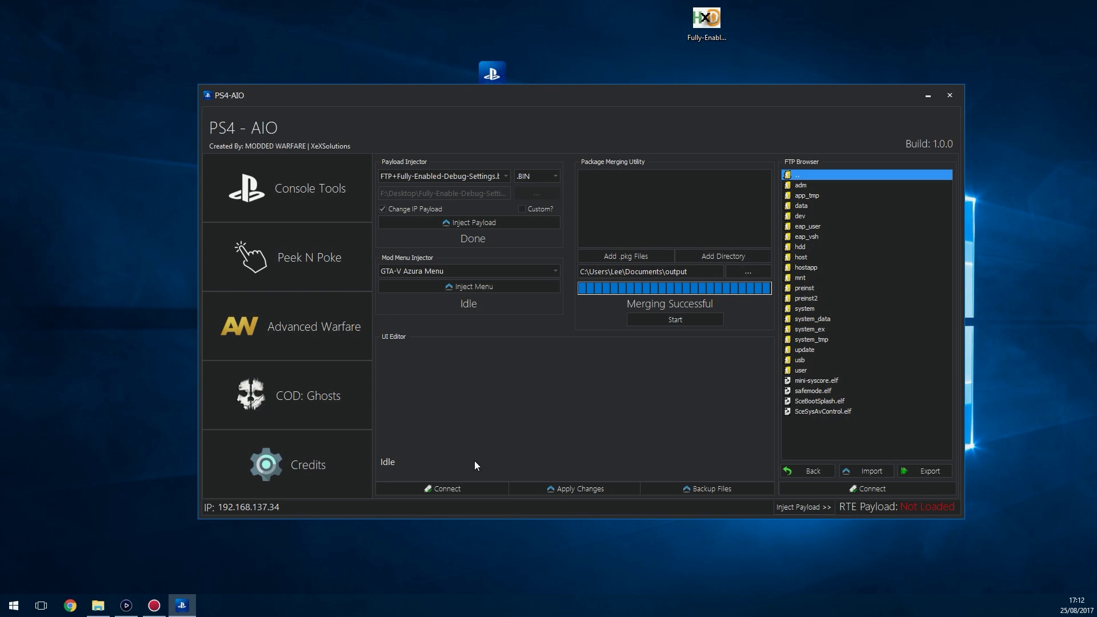
click(434, 491)
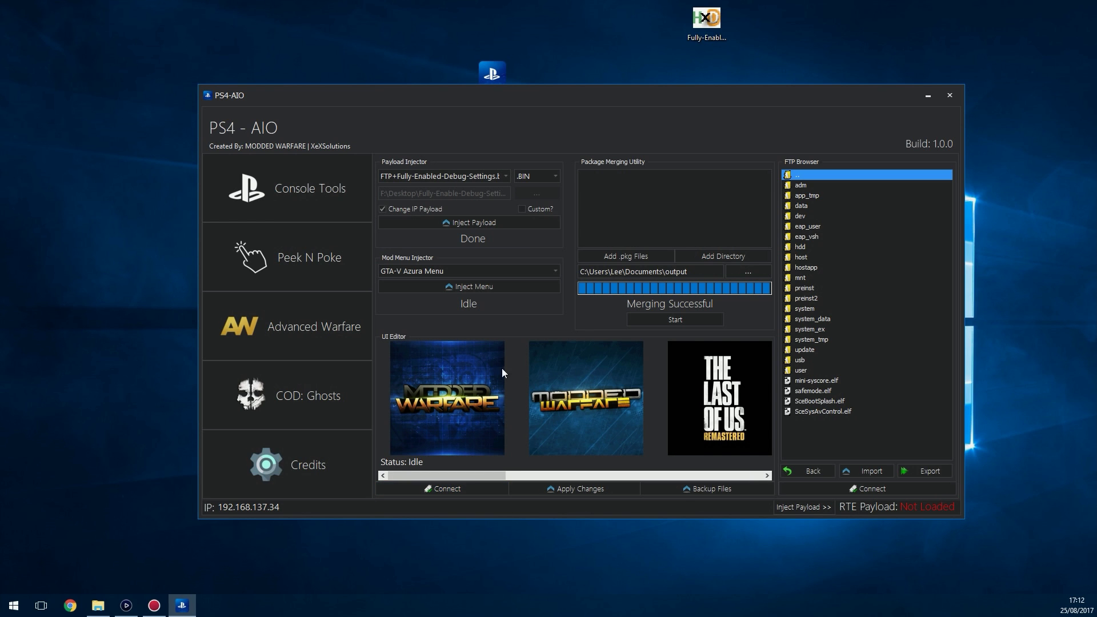
mouse_move(421, 475)
mouse_down()
mouse_move(717, 478)
mouse_move(389, 474)
mouse_move(558, 493)
mouse_move(677, 486)
mouse_move(400, 480)
mouse_up()
Drag a Modded Warfare tile from the UI Editor to the desktop as icon0.png
drag(500, 96, 524, 101)
scroll(649, 430, down, 5)
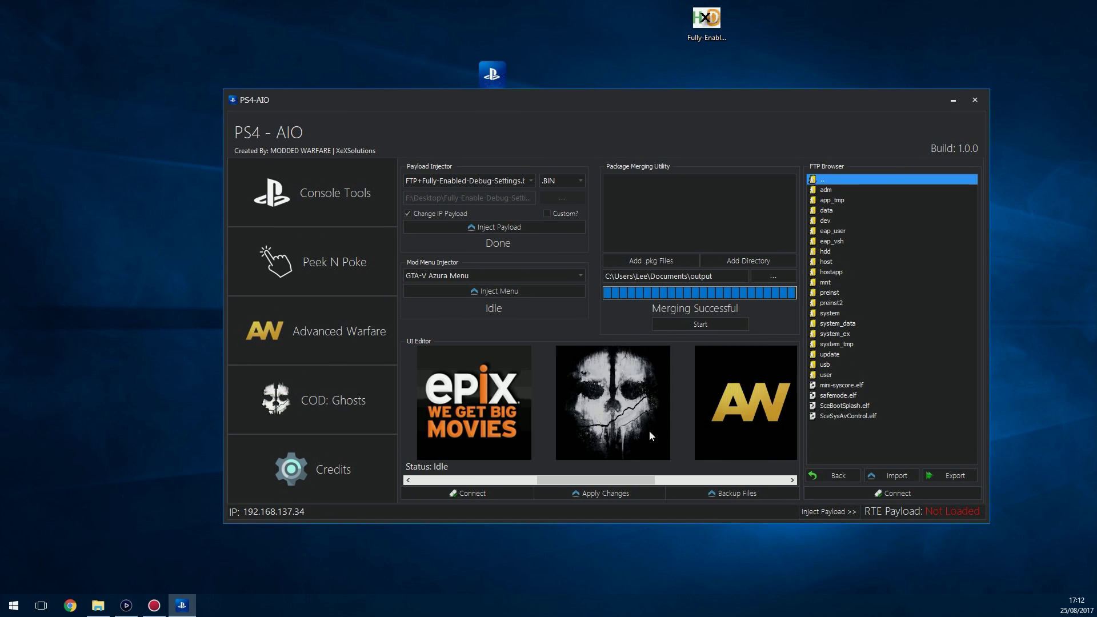
scroll(599, 415, up, 5)
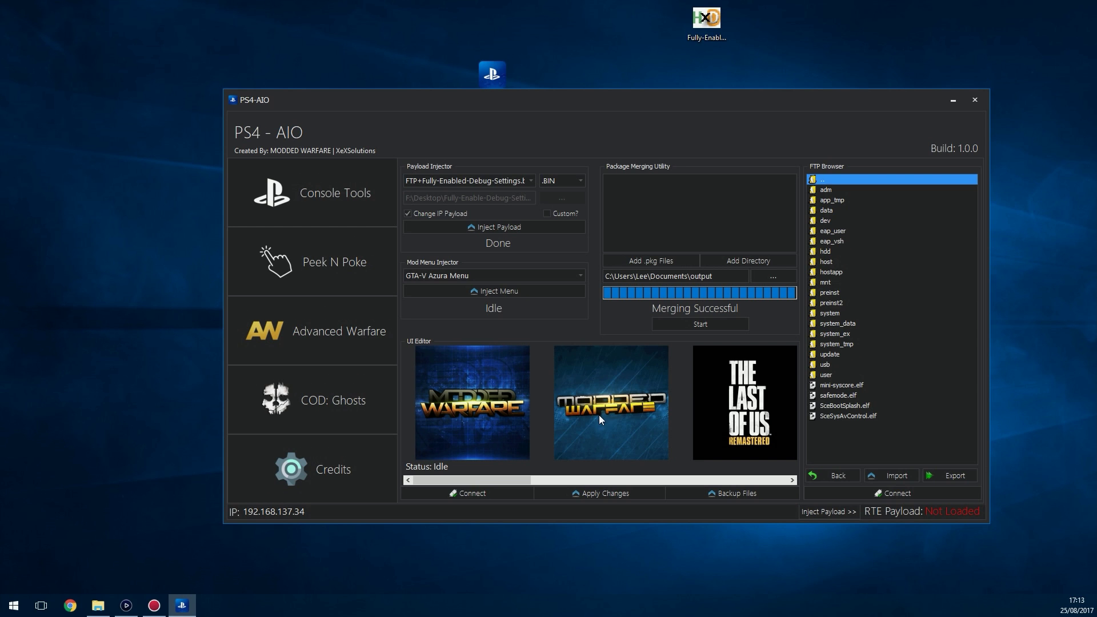
drag(173, 147, 112, 81)
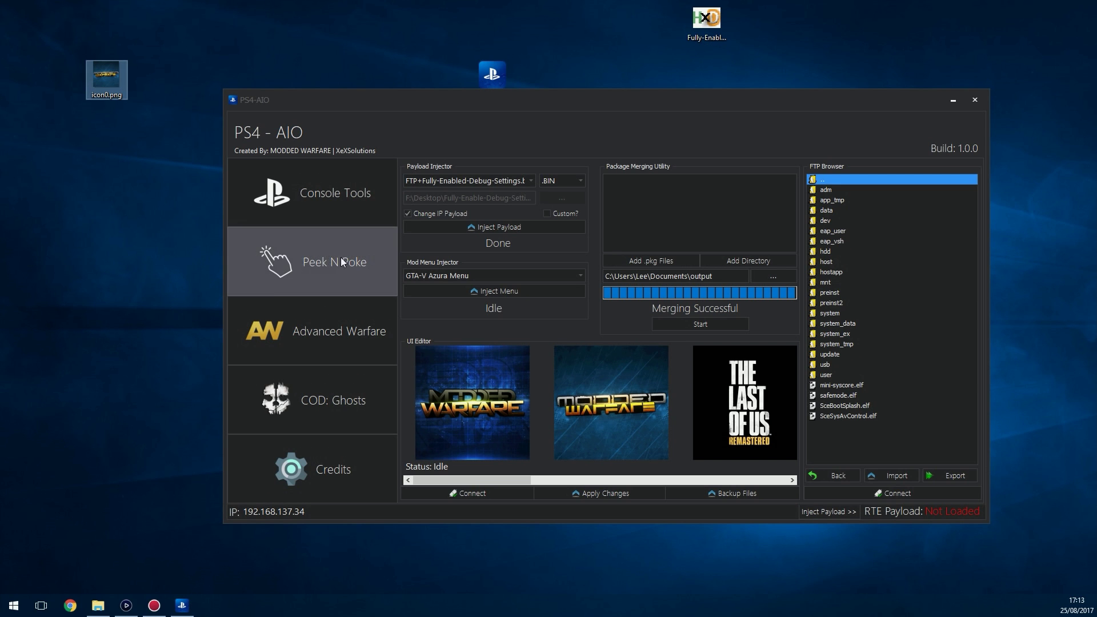
scroll(603, 403, down, 5)
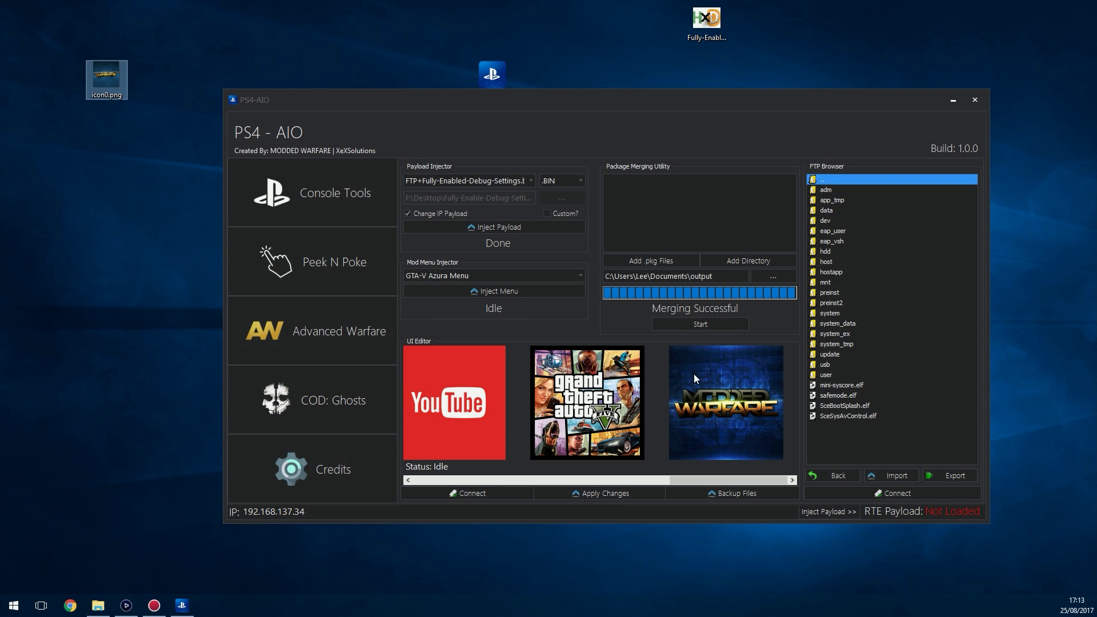
Drop icon0.png onto the last home-screen tile in the UI Editor strip
click(728, 384)
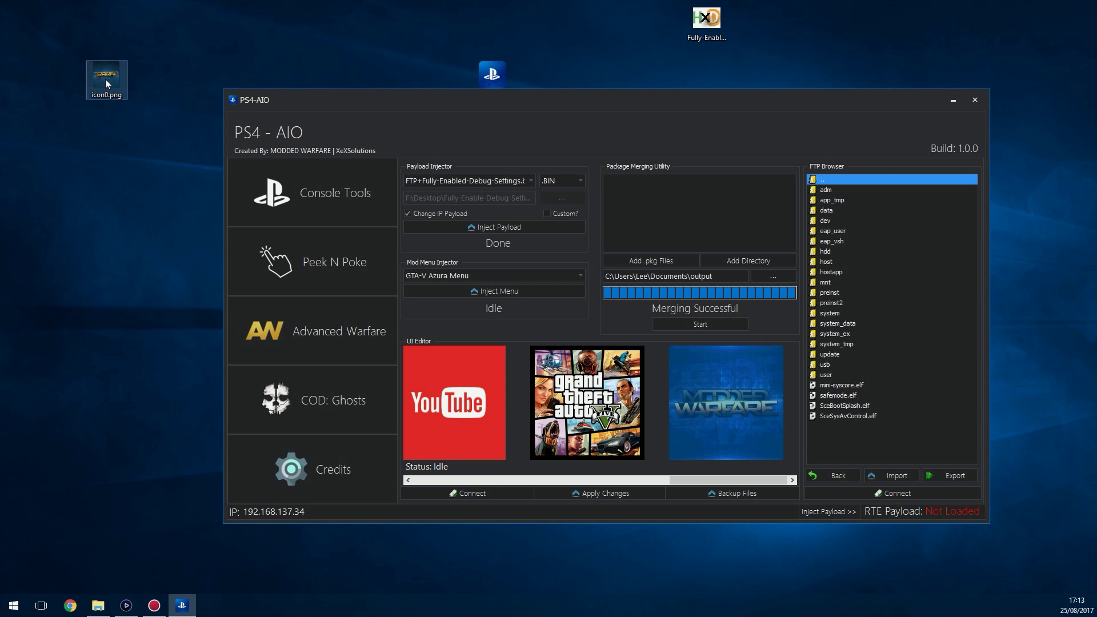
drag(106, 75, 749, 399)
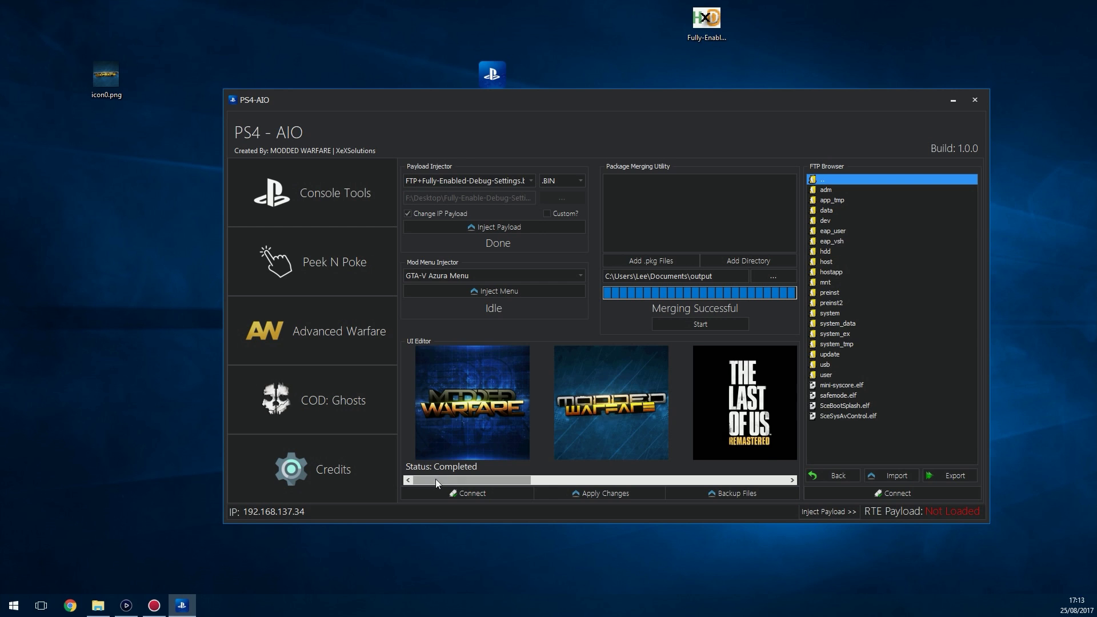
drag(435, 479, 719, 484)
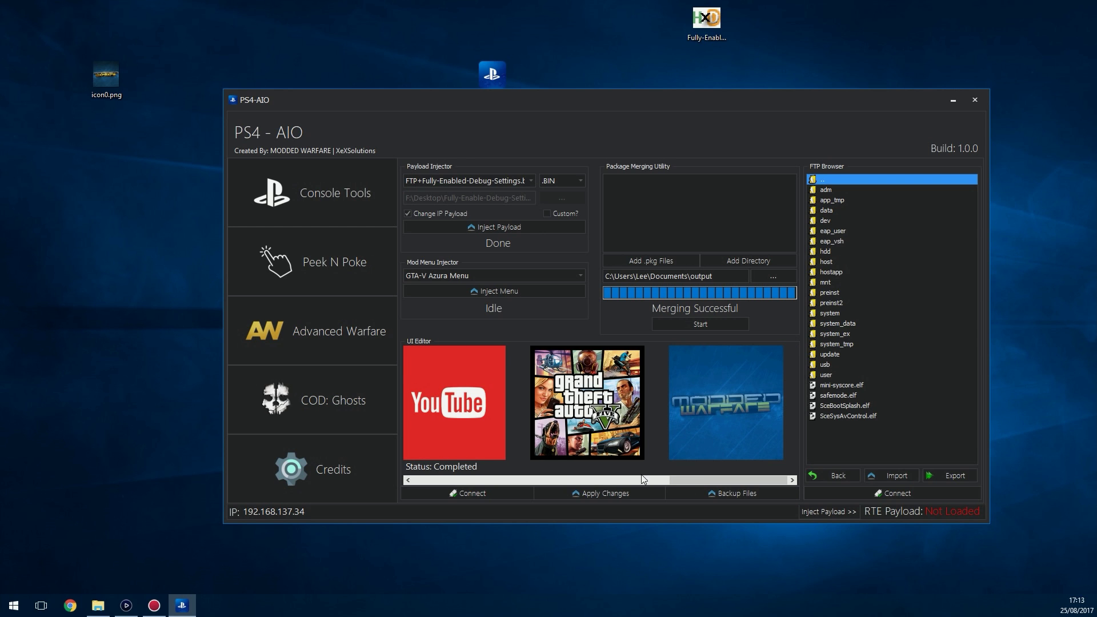
drag(705, 478, 418, 475)
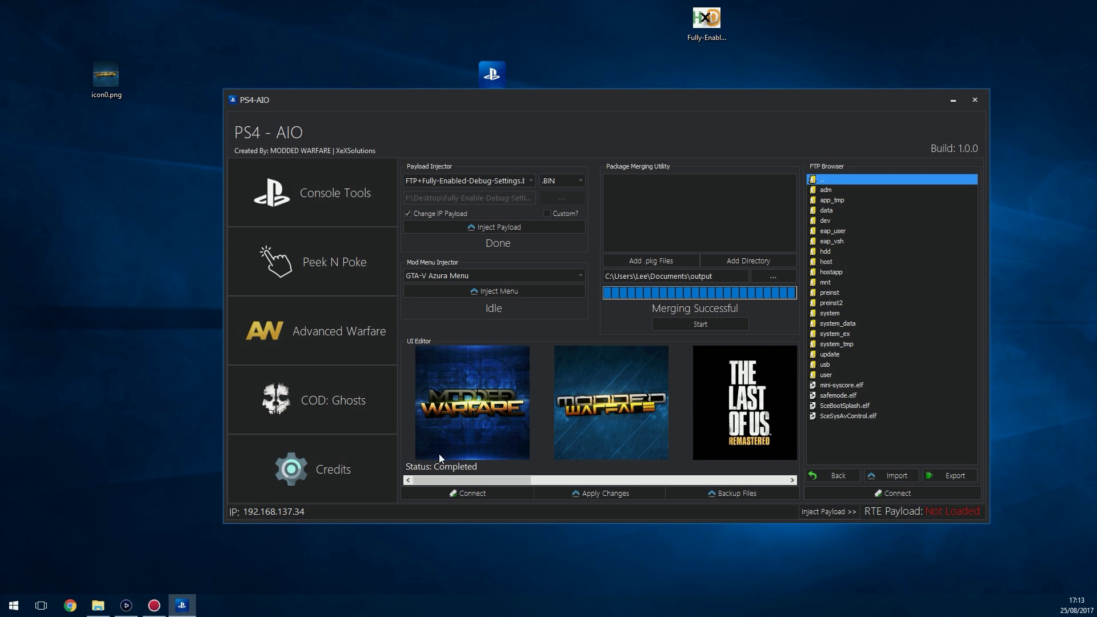
Apply the replaced Modded Warfare tile images to the PS4 so the status reads Completed
mouse_move(486, 483)
mouse_down()
mouse_move(755, 467)
mouse_move(458, 469)
mouse_move(782, 478)
mouse_move(470, 480)
mouse_up()
click(607, 495)
mouse_move(483, 480)
mouse_down()
mouse_move(755, 480)
mouse_move(469, 483)
mouse_up()
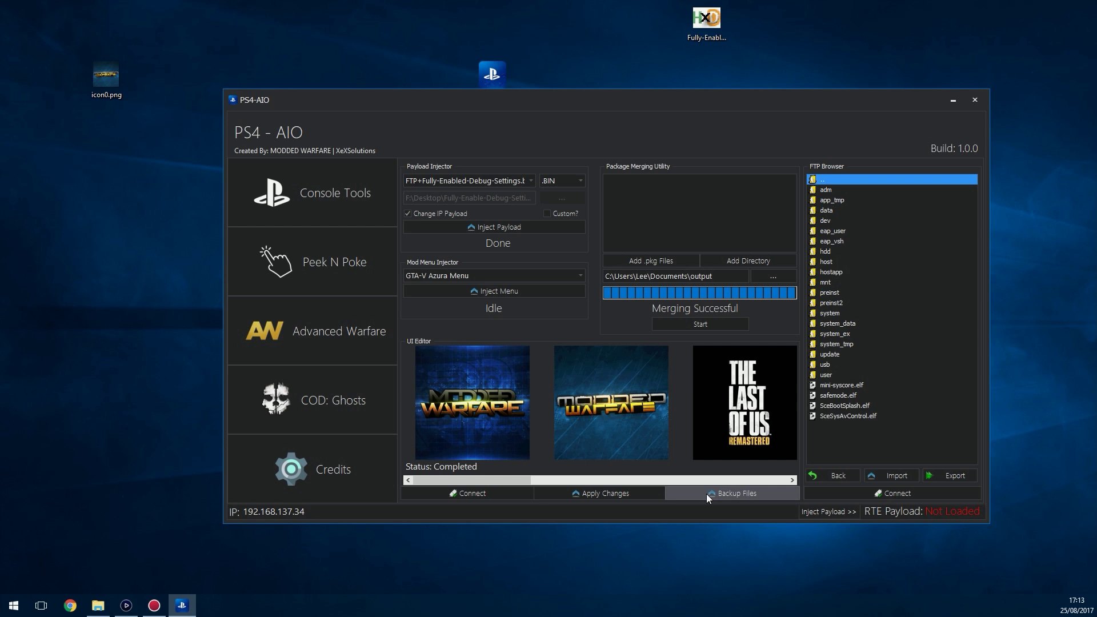
mouse_move(512, 480)
mouse_down()
mouse_move(762, 480)
mouse_move(491, 483)
mouse_up()
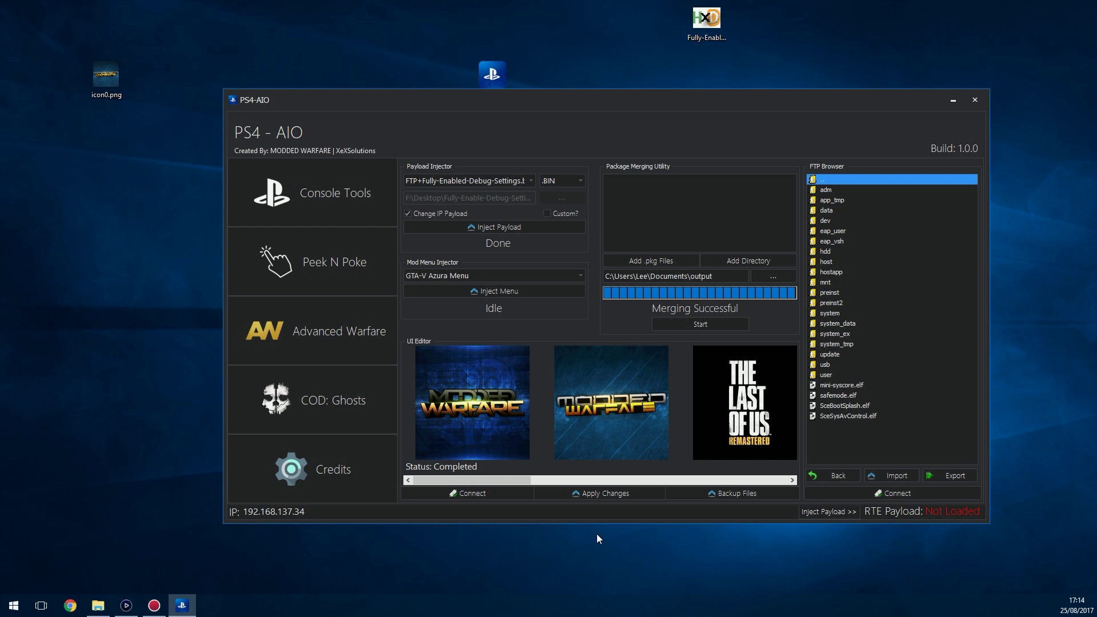
Check the Replace Image and Extract Image options on the second Modded Warfare tile, then dismiss them
right_click(651, 411)
click(505, 412)
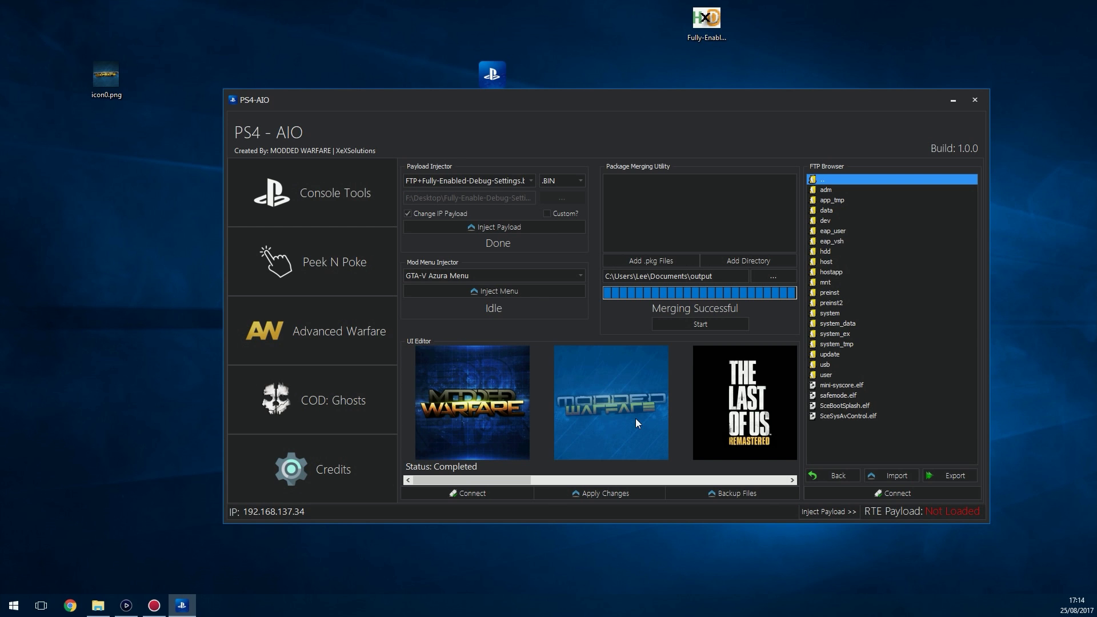
scroll(677, 416, down, 5)
scroll(678, 416, up, 5)
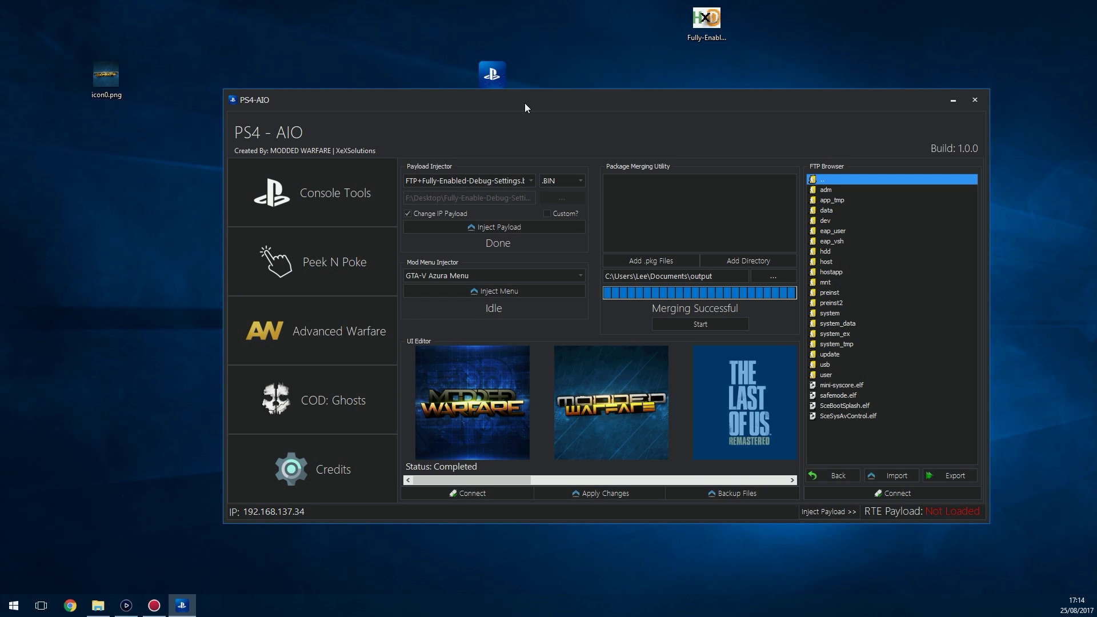
drag(525, 103, 535, 130)
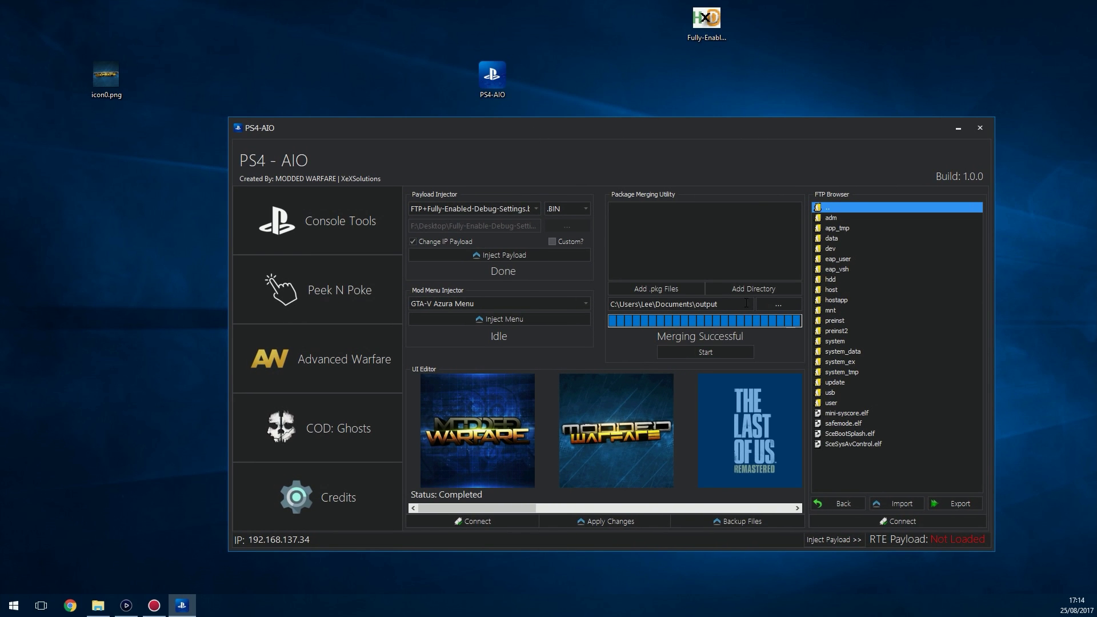
click(316, 284)
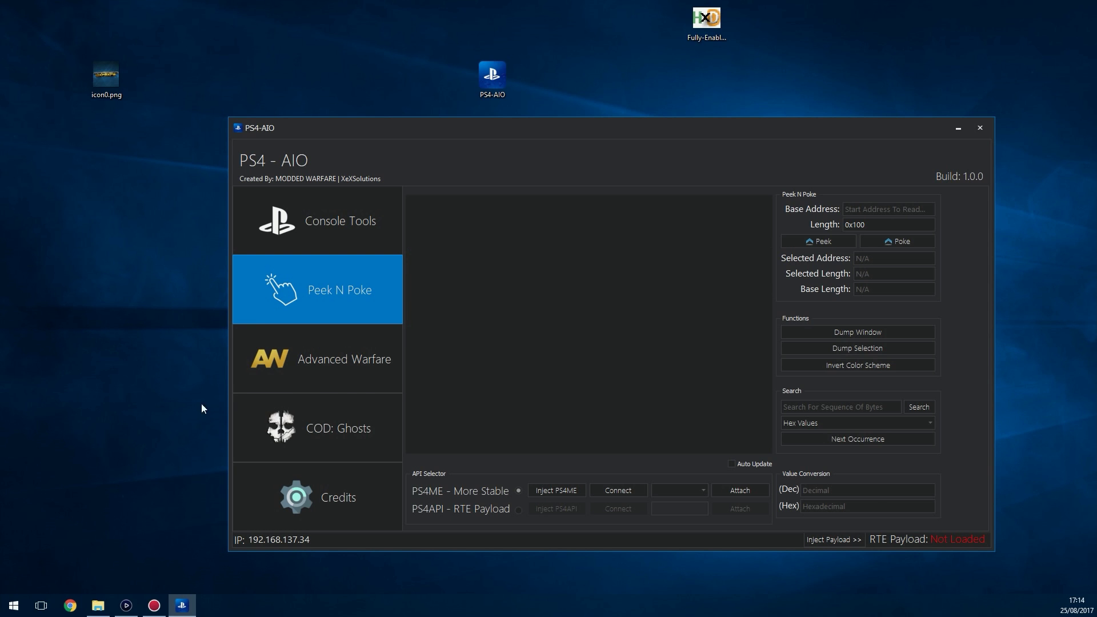
click(315, 237)
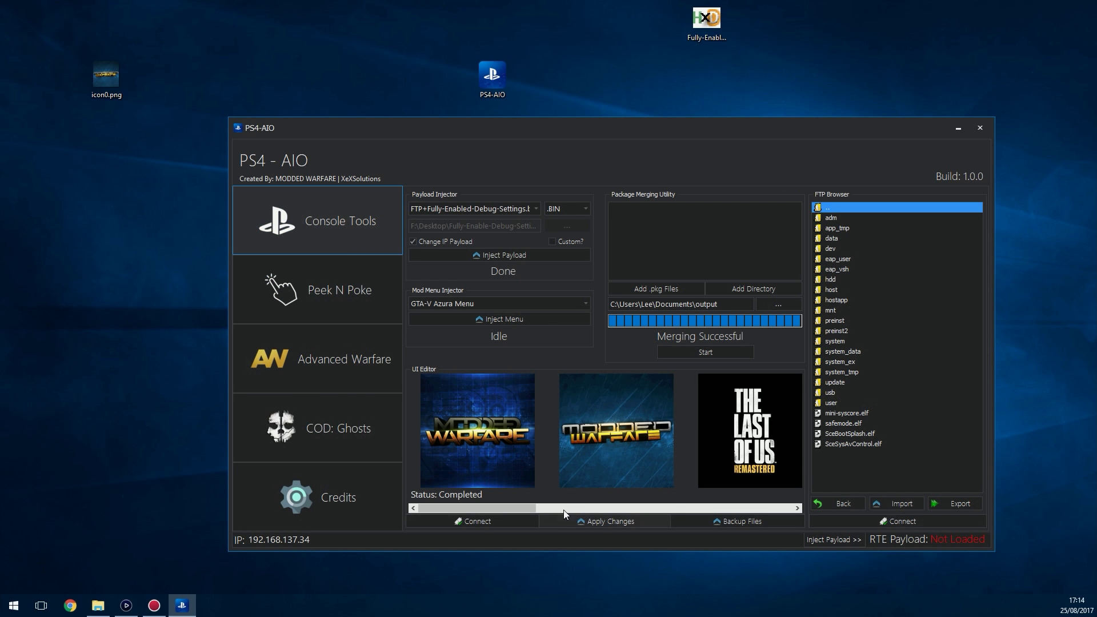